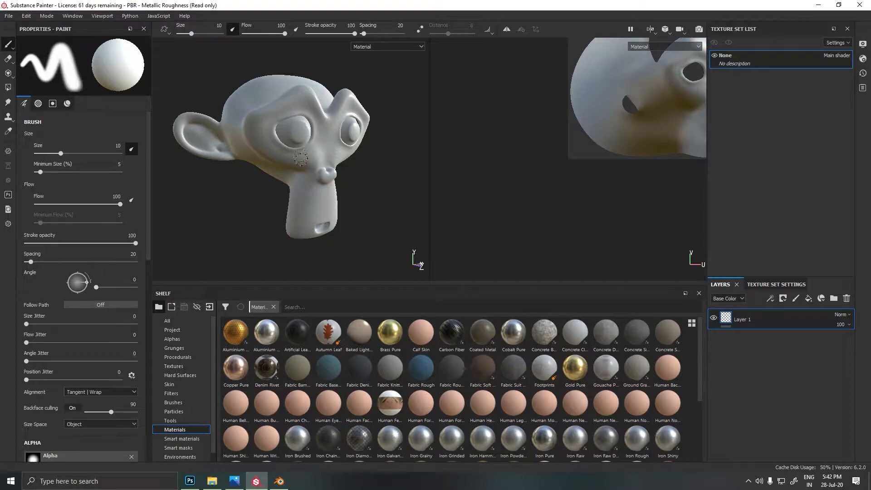
# - Orbit, zoom and pan around the monkey head in the 3D viewport to examine it from several angles
pyautogui.keyDown('alt'); pyautogui.moveTo(331, 183); pyautogui.dragTo(359, 177); pyautogui.keyUp('alt')
pyautogui.keyDown('alt'); pyautogui.moveTo(289, 188); pyautogui.dragTo(261, 179); pyautogui.keyUp('alt')
pyautogui.scroll(-3, 293, 177)
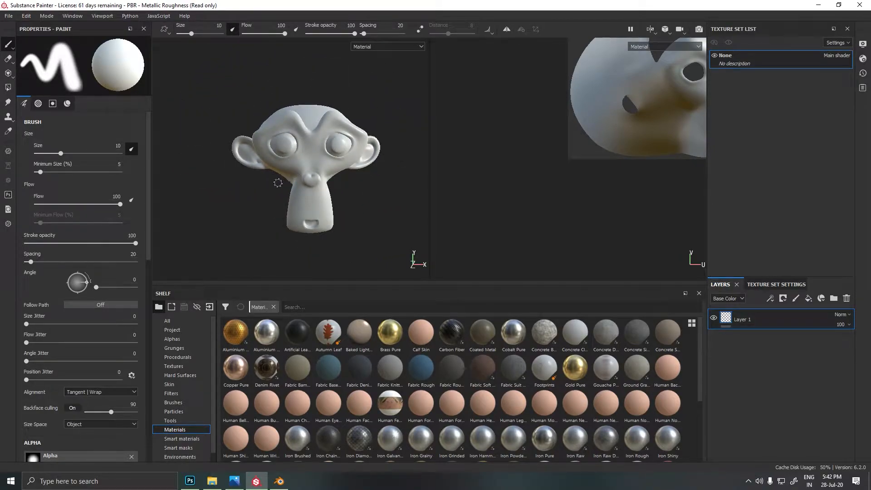
pyautogui.press('alt')
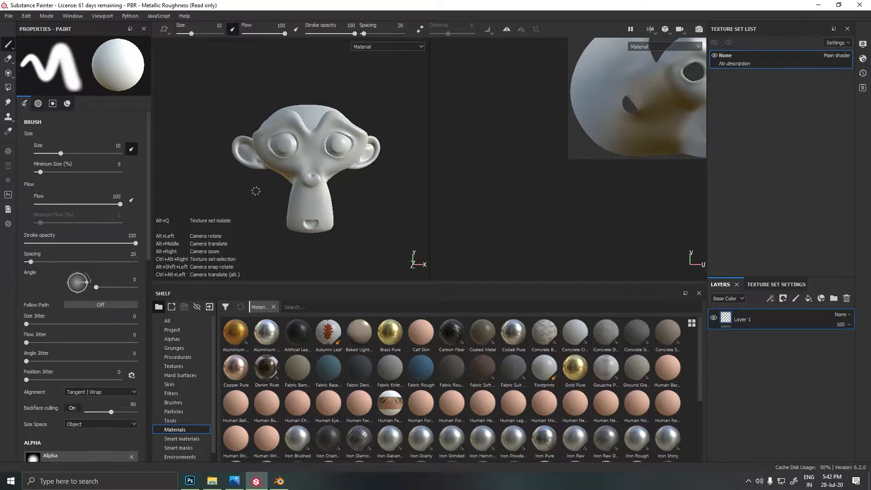
pyautogui.press('alt')
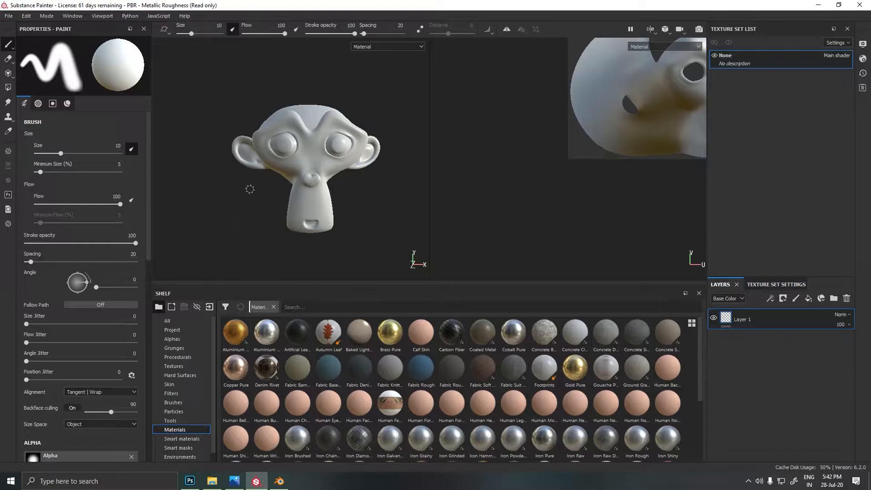
pyautogui.keyDown('alt'); pyautogui.moveTo(253, 188); pyautogui.dragTo(266, 226); pyautogui.keyUp('alt')
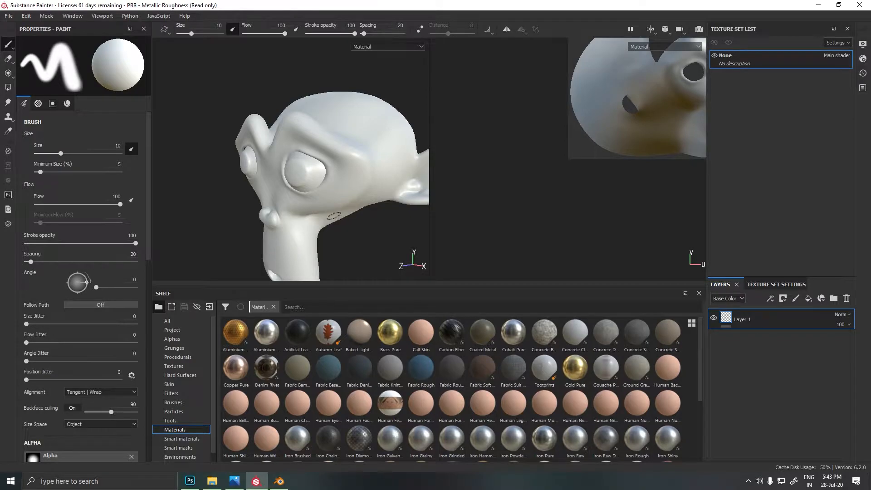
pyautogui.scroll(-4, 335, 217)
pyautogui.moveTo(335, 217)
pyautogui.keyDown('alt'); pyautogui.mouseDown()
pyautogui.moveTo(326, 215)
pyautogui.moveTo(406, 225)
pyautogui.moveTo(378, 210)
pyautogui.moveTo(366, 215)
pyautogui.mouseUp(); pyautogui.keyUp('alt')
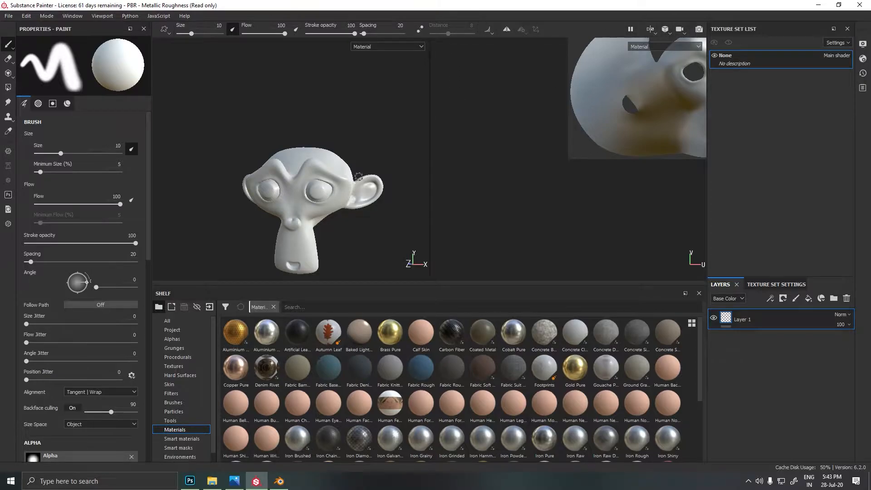
pyautogui.keyDown('alt'); pyautogui.moveTo(356, 223); pyautogui.dragTo(381, 217); pyautogui.keyUp('alt')
pyautogui.keyDown('alt'); pyautogui.moveTo(378, 220); pyautogui.dragTo(386, 161, button='middle'); pyautogui.keyUp('alt')
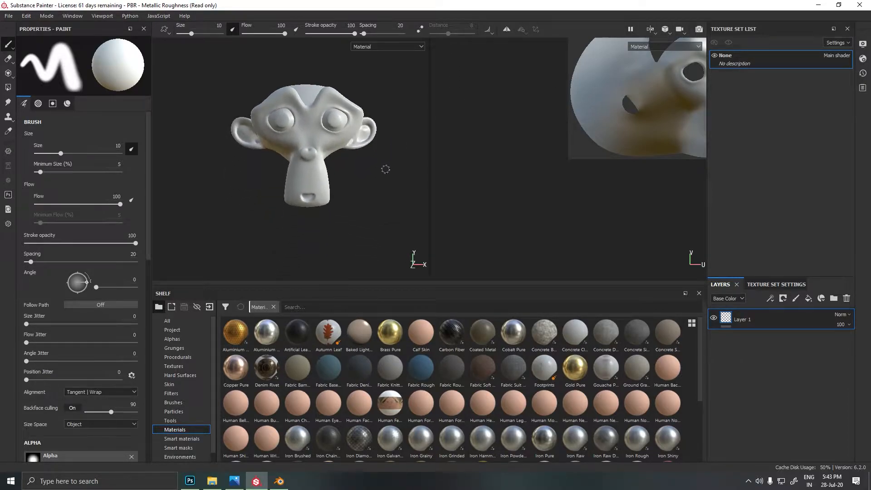
# - Switch the 3D viewport to orthographic view and orbit the monkey head
pyautogui.click(682, 28)
pyautogui.click(673, 54)
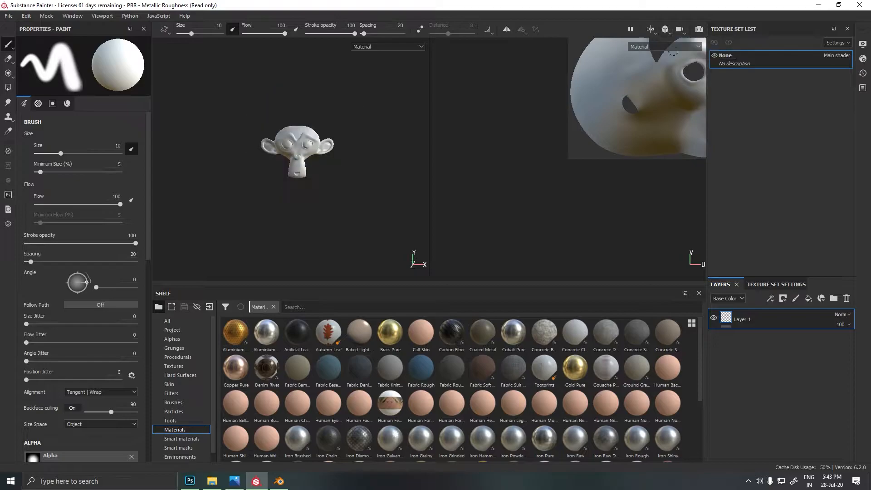
pyautogui.scroll(5, 315, 171)
pyautogui.keyDown('alt'); pyautogui.moveTo(351, 195); pyautogui.dragTo(497, 203); pyautogui.keyUp('alt')
# - Return the 3D viewport to perspective view and inspect the monkey head's face and nose up close
pyautogui.click(666, 30)
pyautogui.click(674, 43)
pyautogui.keyDown('alt'); pyautogui.moveTo(341, 125); pyautogui.dragTo(223, 120); pyautogui.keyUp('alt')
pyautogui.scroll(-5, 291, 89)
pyautogui.keyDown('alt'); pyautogui.moveTo(395, 115); pyautogui.dragTo(372, 173, button='middle'); pyautogui.keyUp('alt')
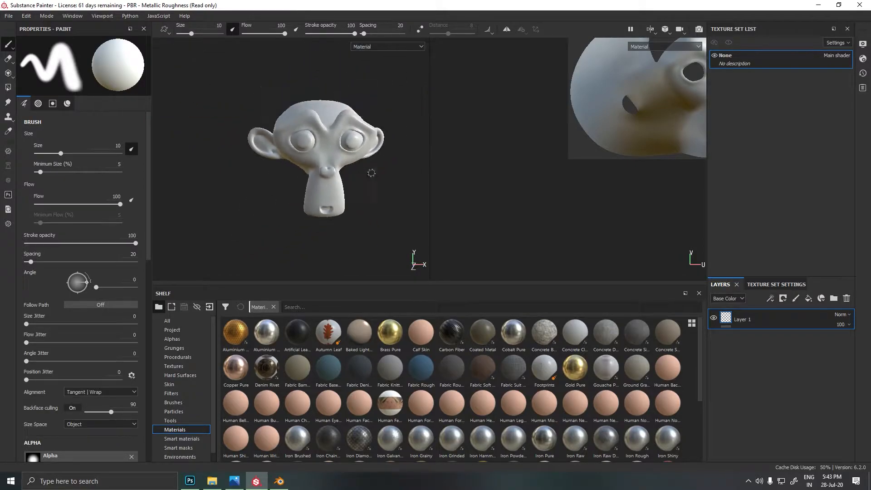
pyautogui.moveTo(360, 180)
pyautogui.keyDown('alt'); pyautogui.mouseDown()
pyautogui.moveTo(389, 208)
pyautogui.moveTo(369, 201)
pyautogui.mouseUp(); pyautogui.keyUp('alt')
pyautogui.scroll(8, 340, 173)
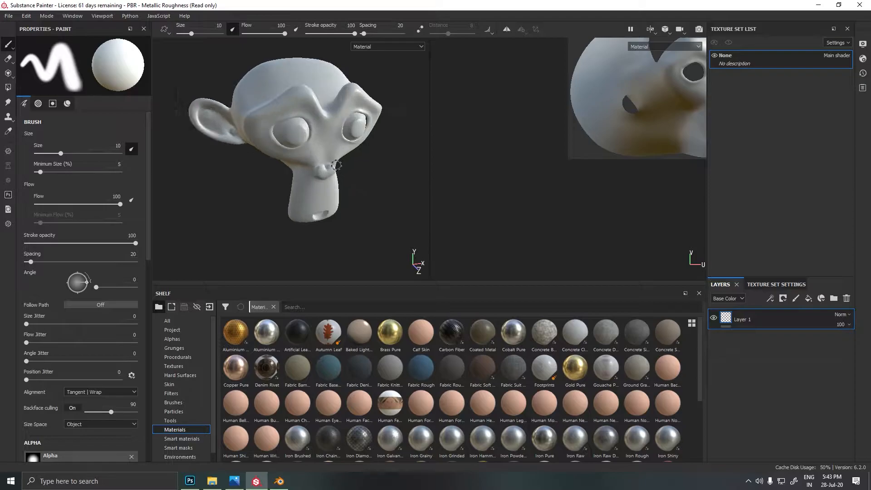
pyautogui.keyDown('alt'); pyautogui.moveTo(387, 217); pyautogui.dragTo(350, 201); pyautogui.keyUp('alt')
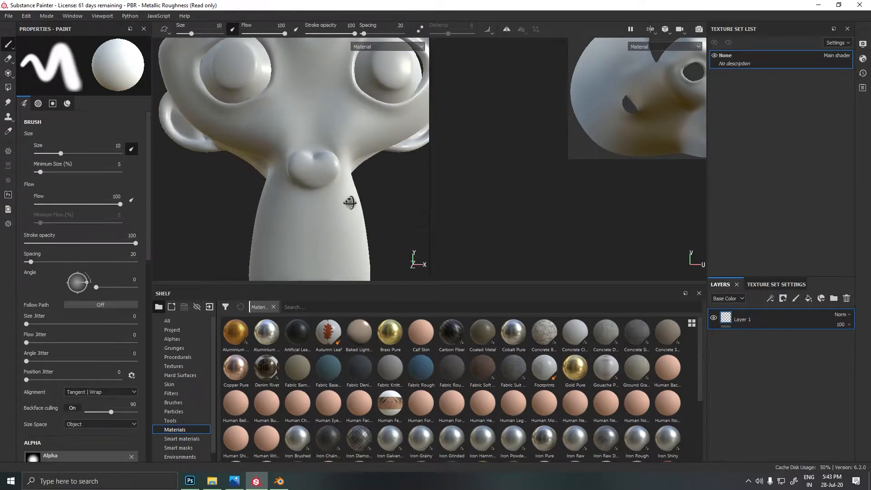
pyautogui.scroll(-6, 352, 199)
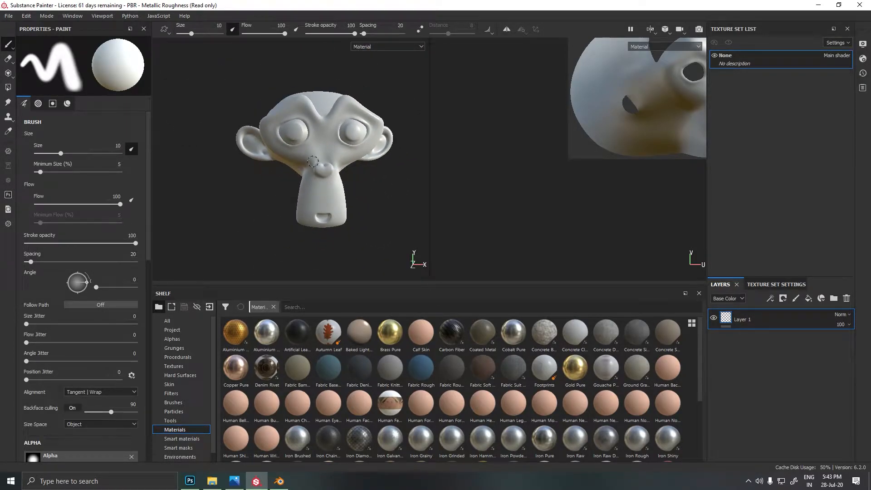
# - Set the 3D viewport's camera projection to orthographic
pyautogui.click(668, 28)
pyautogui.click(675, 52)
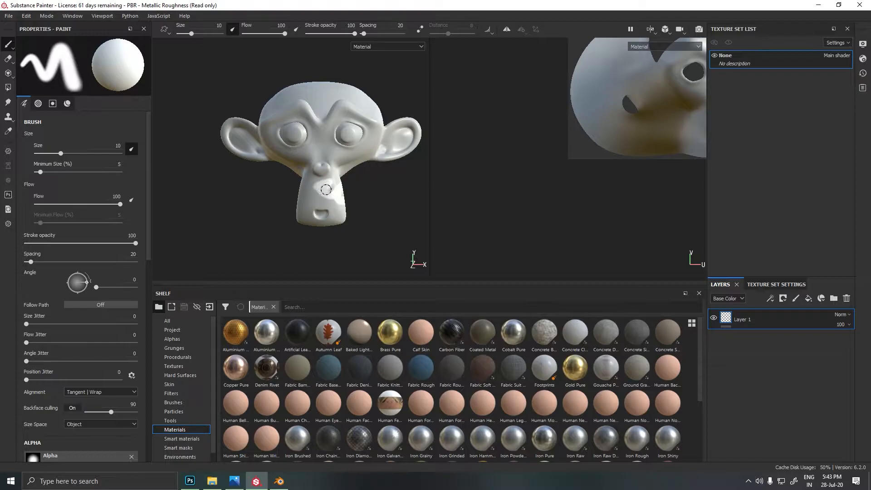
pyautogui.click(666, 29)
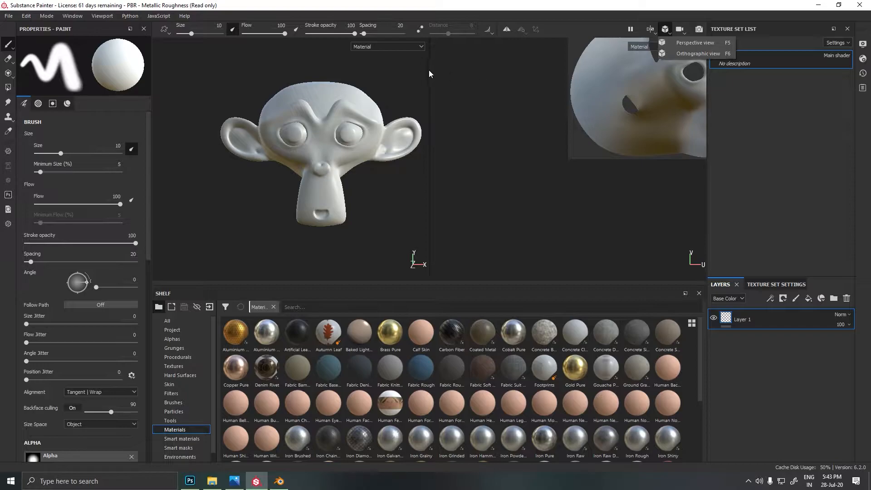
pyautogui.click(665, 30)
# - Frame the whole UV layout in the 2D view and examine the face's UV shell up close
pyautogui.click(654, 29)
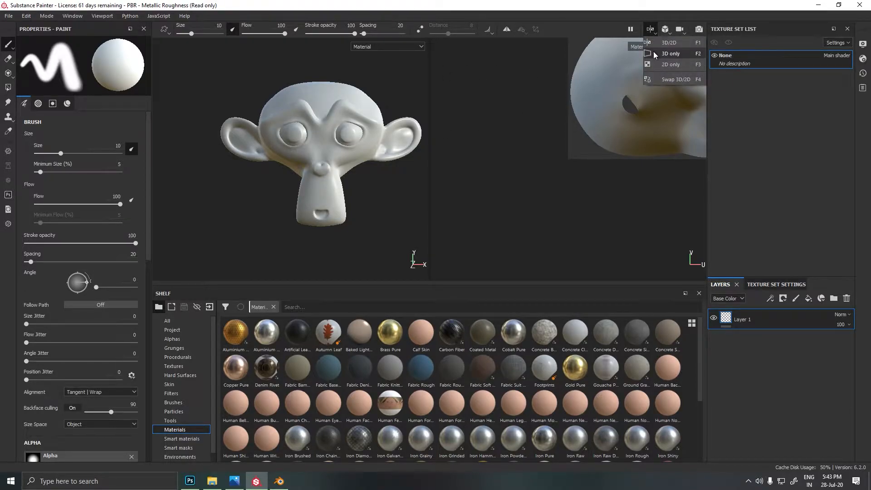
pyautogui.click(557, 153)
pyautogui.scroll(-5, 586, 123)
pyautogui.keyDown('alt'); pyautogui.moveTo(647, 96); pyautogui.dragTo(579, 160, button='middle'); pyautogui.keyUp('alt')
pyautogui.scroll(3, 579, 160)
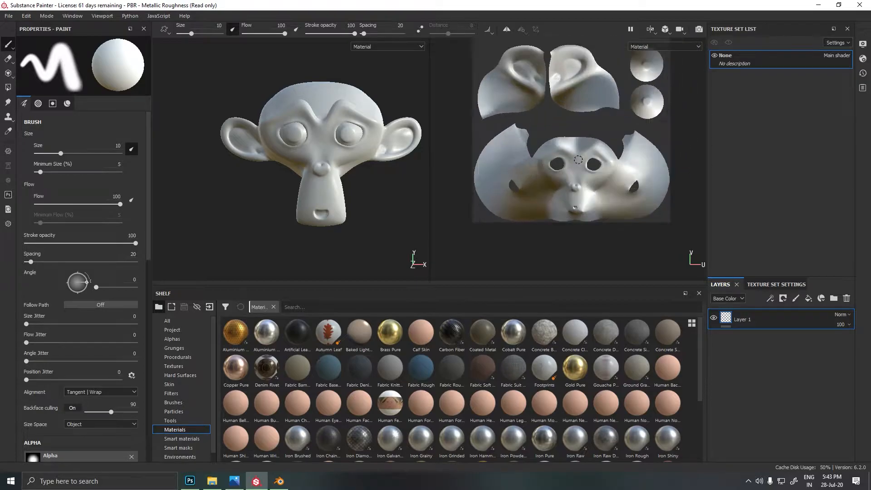
pyautogui.scroll(5, 579, 160)
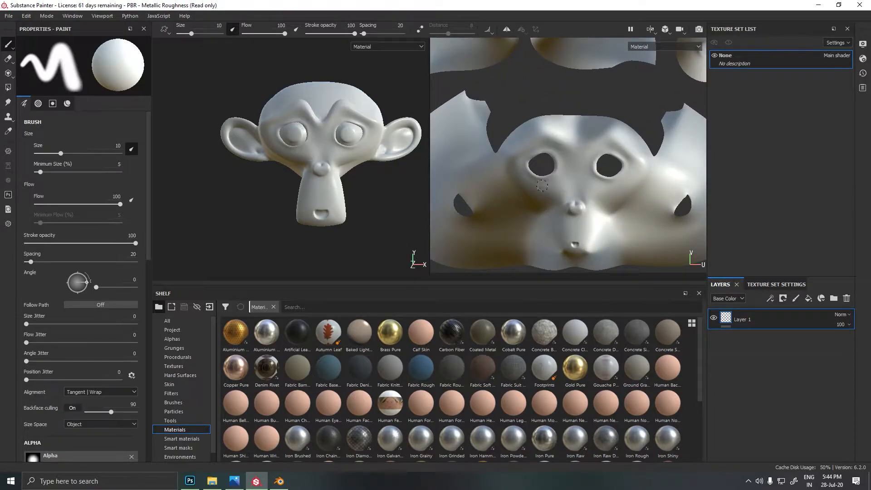
# - Paint test strokes around the monkey's eye in the 2D and 3D views, undoing each stroke
pyautogui.moveTo(549, 183)
pyautogui.mouseDown()
pyautogui.moveTo(561, 180)
pyautogui.moveTo(531, 157)
pyautogui.mouseUp()
pyautogui.hotkey('ctrl', 'z')
pyautogui.moveTo(307, 128); pyautogui.dragTo(290, 144)
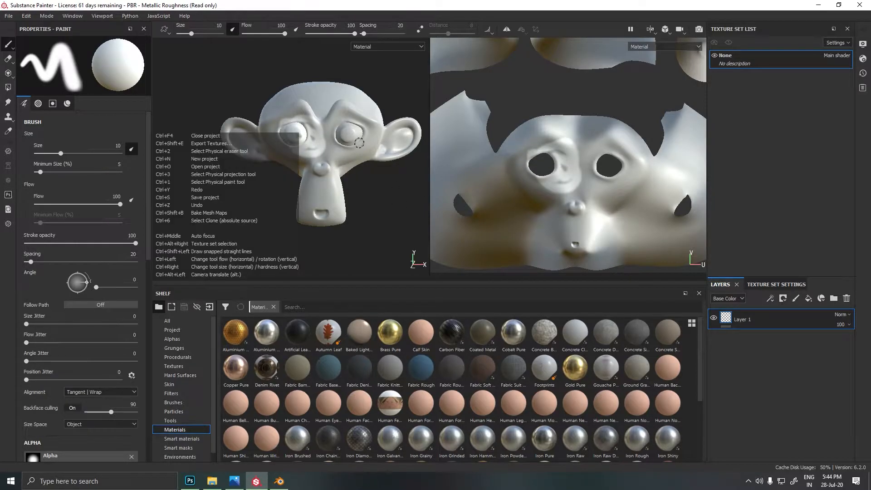
pyautogui.hotkey('ctrl', 'z')
pyautogui.moveTo(557, 164)
pyautogui.mouseDown()
pyautogui.moveTo(559, 173)
pyautogui.moveTo(539, 148)
pyautogui.mouseUp()
pyautogui.hotkey('ctrl', 'z')
# - Examine the monkey head and its UV layout from different angles and distances in the 3D and 2D views
pyautogui.scroll(-3, 302, 168)
pyautogui.keyDown('alt'); pyautogui.moveTo(292, 177); pyautogui.dragTo(342, 192); pyautogui.keyUp('alt')
pyautogui.scroll(3, 578, 174)
pyautogui.scroll(-3, 567, 183)
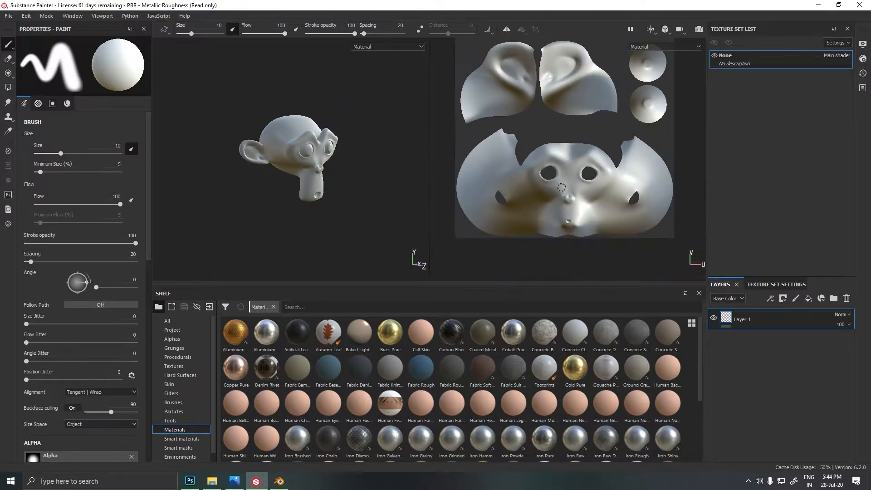
pyautogui.keyDown('alt'); pyautogui.moveTo(396, 219); pyautogui.dragTo(402, 207); pyautogui.keyUp('alt')
pyautogui.scroll(4, 409, 200)
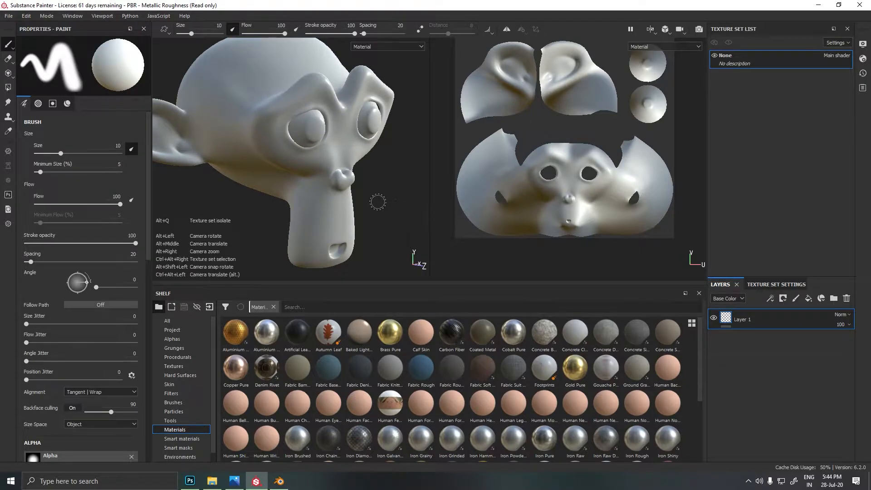
pyautogui.scroll(-4, 366, 188)
pyautogui.moveTo(369, 189)
pyautogui.keyDown('alt'); pyautogui.mouseDown()
pyautogui.moveTo(390, 187)
pyautogui.moveTo(414, 203)
pyautogui.moveTo(331, 182)
pyautogui.moveTo(360, 171)
pyautogui.moveTo(350, 161)
pyautogui.moveTo(327, 185)
pyautogui.moveTo(355, 191)
pyautogui.mouseUp(); pyautogui.keyUp('alt')
pyautogui.moveTo(313, 181)
pyautogui.keyDown('alt'); pyautogui.mouseDown(button='middle')
pyautogui.moveTo(355, 175)
pyautogui.moveTo(344, 164)
pyautogui.moveTo(284, 167)
pyautogui.moveTo(333, 174)
pyautogui.mouseUp(button='middle'); pyautogui.keyUp('alt')
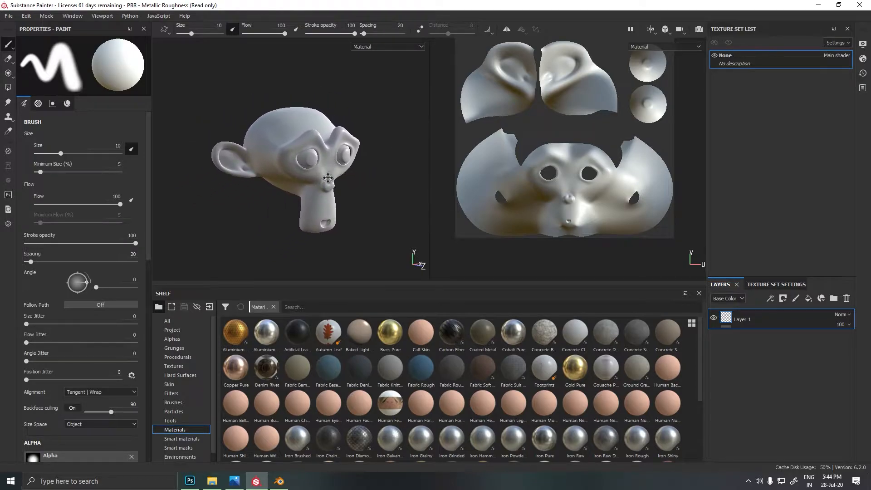
pyautogui.keyDown('alt'); pyautogui.moveTo(325, 127); pyautogui.dragTo(424, 191, button='right'); pyautogui.keyUp('alt')
pyautogui.scroll(-3, 331, 182)
pyautogui.scroll(10, 334, 182)
pyautogui.scroll(-8, 335, 182)
# - Open the shader settings and review the common, subsurface, parallax, displacement and tessellation parameters
pyautogui.click(863, 59)
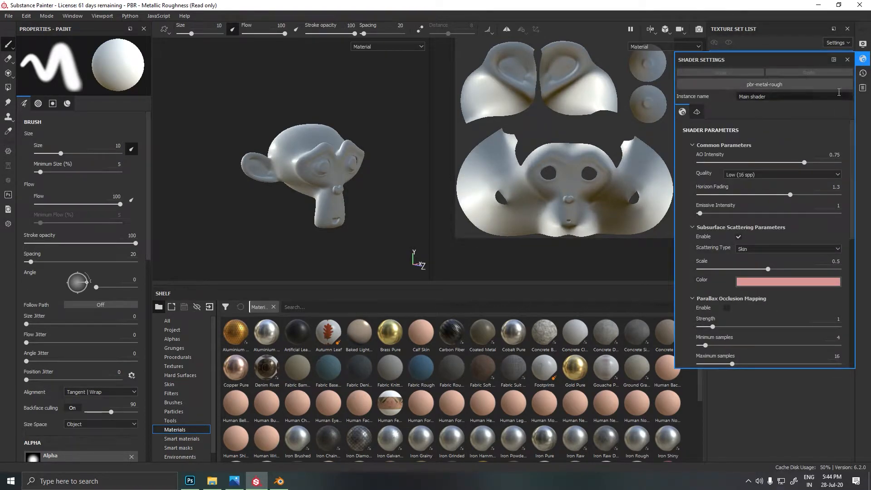
pyautogui.scroll(-3, 778, 206)
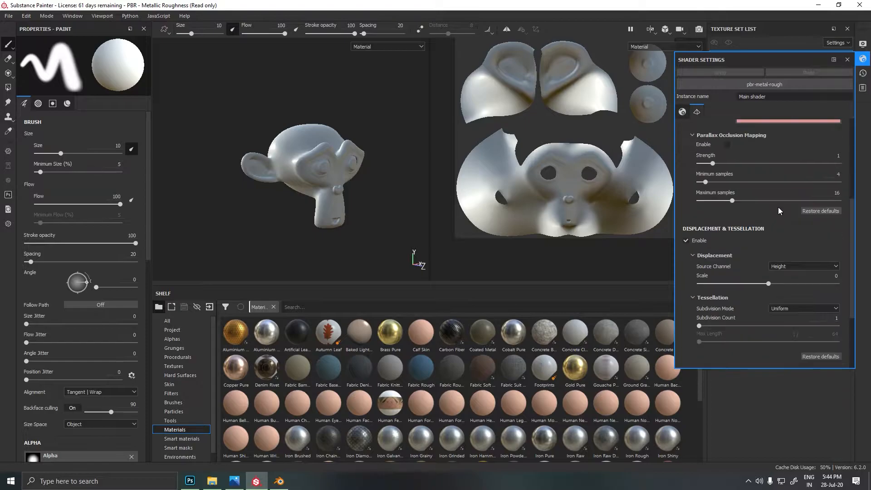
pyautogui.scroll(2, 780, 210)
# - Set the environment map to Cave Entry Forest in the display settings and rotate the environment lighting around the head
pyautogui.click(865, 42)
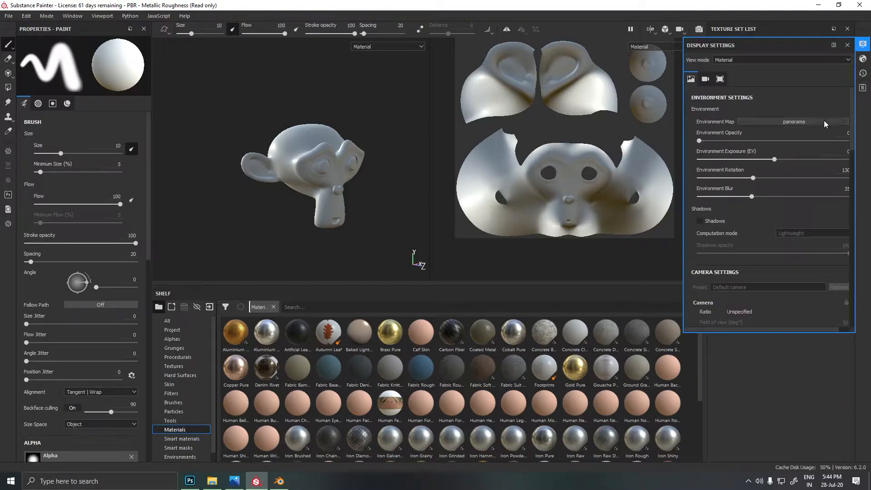
pyautogui.click(802, 121)
pyautogui.click(750, 175)
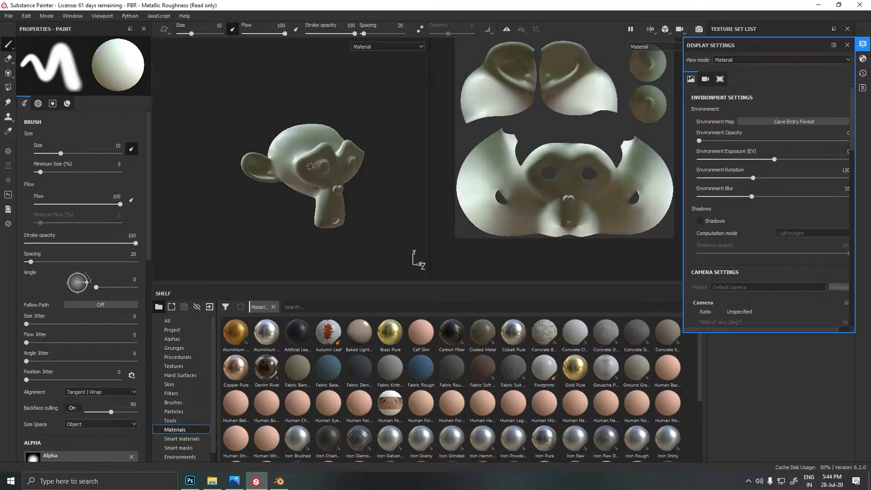
pyautogui.moveTo(344, 178)
pyautogui.keyDown('shift'); pyautogui.mouseDown(button='right')
pyautogui.moveTo(381, 175)
pyautogui.moveTo(353, 177)
pyautogui.mouseUp(button='right'); pyautogui.keyUp('shift')
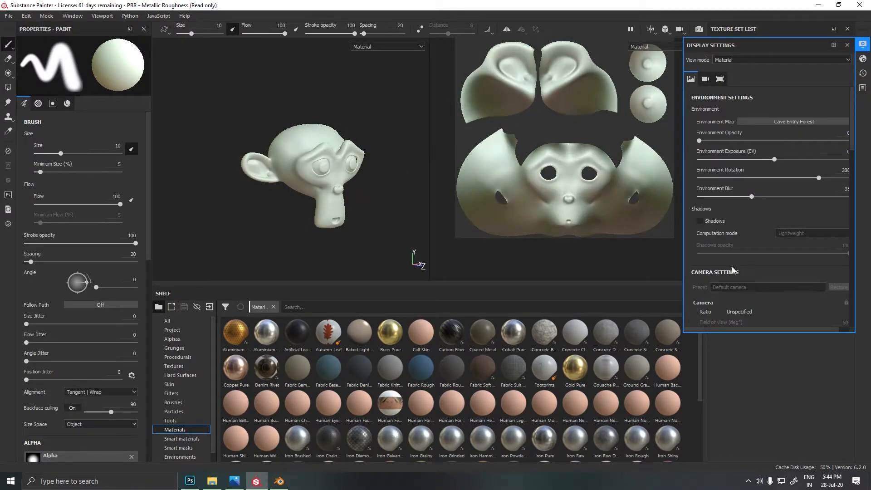
pyautogui.scroll(-3, 756, 271)
pyautogui.scroll(3, 757, 271)
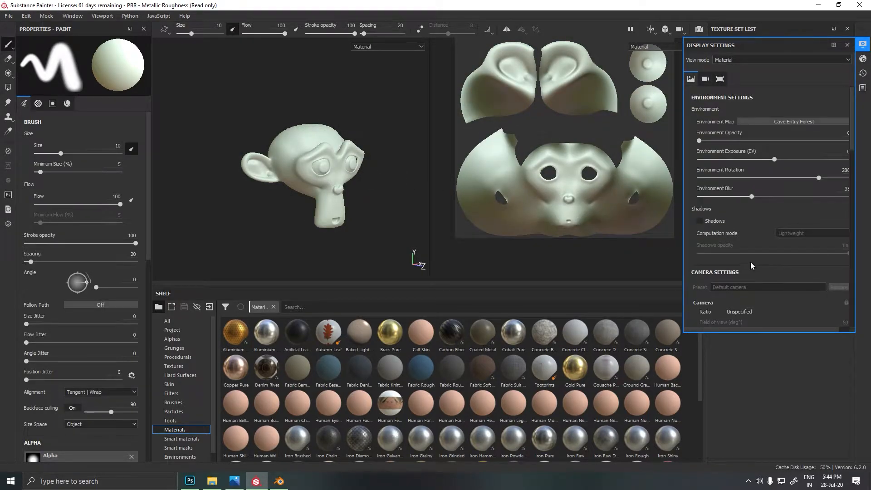
# - Change the environment map to Over Clouds and rotate its lighting around the monkey head
pyautogui.click(785, 123)
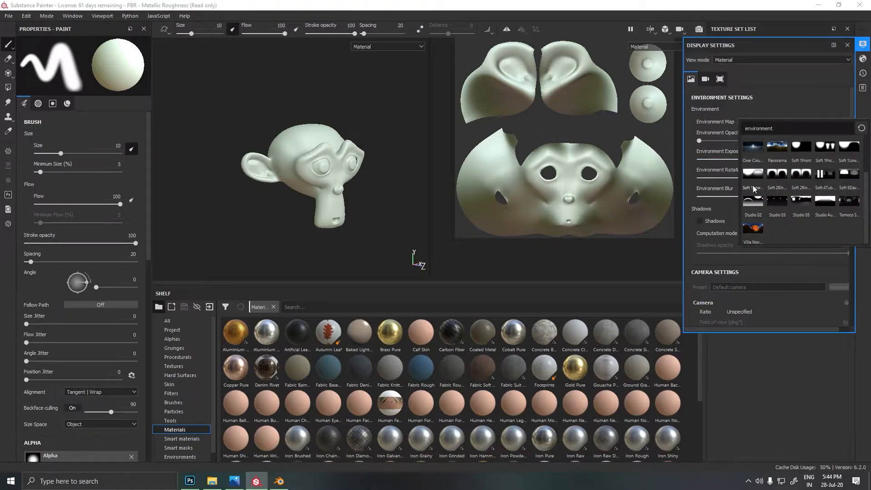
pyautogui.click(759, 208)
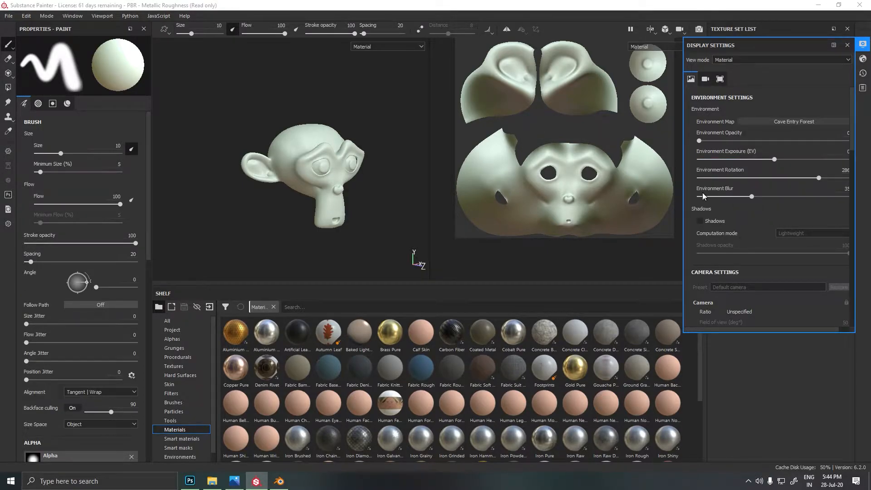
pyautogui.keyDown('shift'); pyautogui.moveTo(371, 176); pyautogui.dragTo(450, 180, button='right'); pyautogui.keyUp('shift')
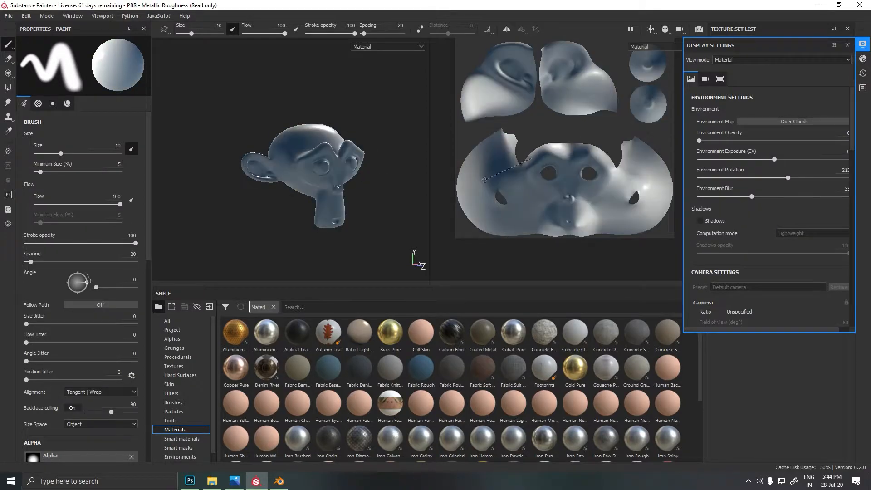
# - Show the Over Clouds background at environment opacity 100 with blur 0, and rotate the environment
pyautogui.moveTo(700, 140); pyautogui.dragTo(848, 140)
pyautogui.keyDown('shift'); pyautogui.moveTo(318, 168); pyautogui.dragTo(392, 182, button='right'); pyautogui.keyUp('shift')
pyautogui.moveTo(752, 196); pyautogui.dragTo(697, 197)
pyautogui.keyDown('shift'); pyautogui.moveTo(424, 172); pyautogui.dragTo(300, 170, button='right'); pyautogui.keyUp('shift')
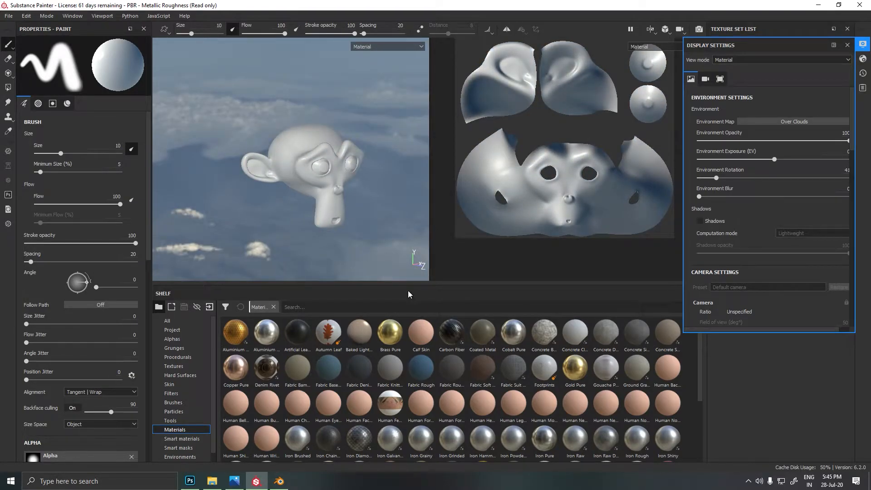
# - Change the environment map to Autumn Forest and rotate the environment behind the monkey head
pyautogui.click(797, 122)
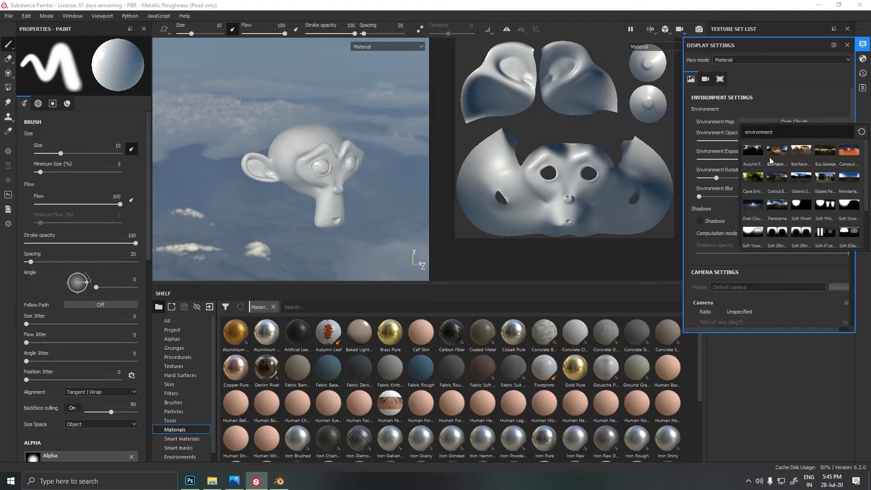
pyautogui.click(722, 169)
pyautogui.keyDown('shift'); pyautogui.moveTo(253, 189); pyautogui.dragTo(231, 185, button='right'); pyautogui.keyUp('shift')
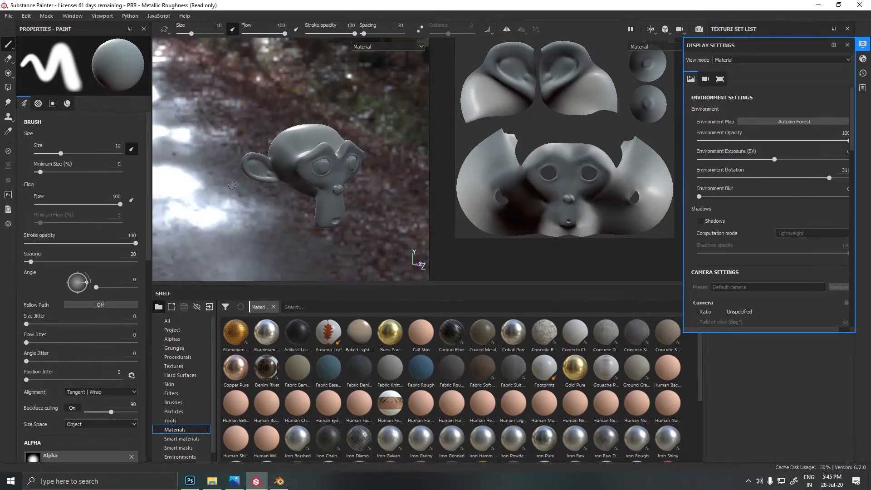
# - Hide the background with environment opacity 0, set the environment blur to about 34, and rotate the lighting to about 67
pyautogui.moveTo(800, 141); pyautogui.dragTo(694, 141)
pyautogui.moveTo(699, 197); pyautogui.dragTo(750, 197)
pyautogui.moveTo(699, 140)
pyautogui.mouseDown()
pyautogui.moveTo(802, 148)
pyautogui.moveTo(712, 144)
pyautogui.mouseUp()
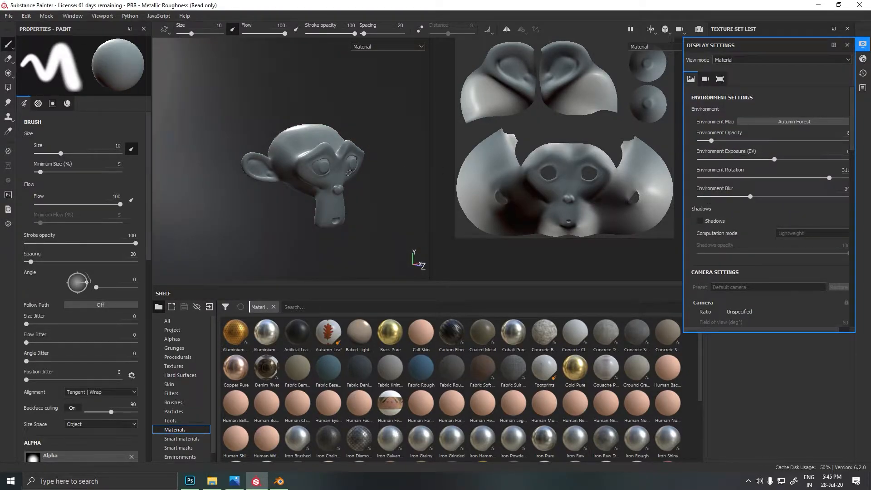
pyautogui.moveTo(350, 174)
pyautogui.keyDown('shift'); pyautogui.mouseDown(button='right')
pyautogui.moveTo(303, 174)
pyautogui.moveTo(349, 173)
pyautogui.mouseUp(button='right'); pyautogui.keyUp('shift')
pyautogui.moveTo(712, 141); pyautogui.dragTo(695, 141)
pyautogui.keyDown('shift'); pyautogui.moveTo(310, 164); pyautogui.dragTo(337, 164, button='right'); pyautogui.keyUp('shift')
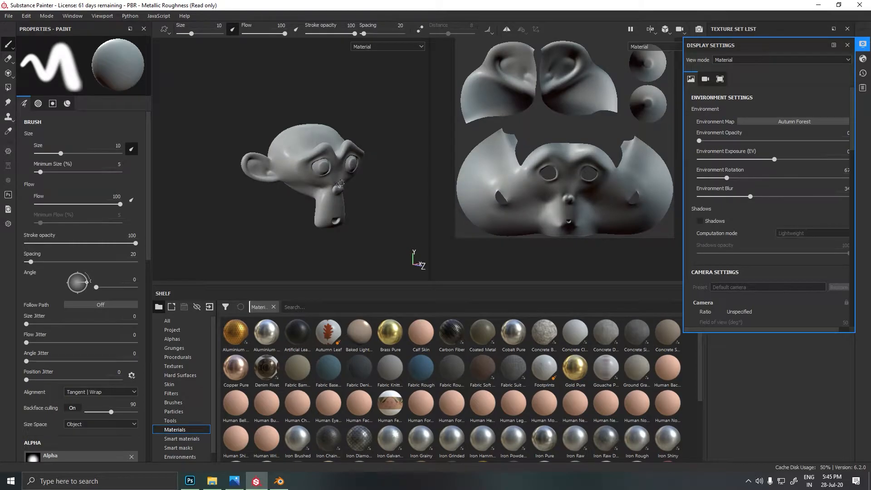
pyautogui.keyDown('alt'); pyautogui.moveTo(325, 217); pyautogui.dragTo(304, 219); pyautogui.keyUp('alt')
pyautogui.keyDown('alt'); pyautogui.moveTo(315, 209); pyautogui.dragTo(383, 210); pyautogui.keyUp('alt')
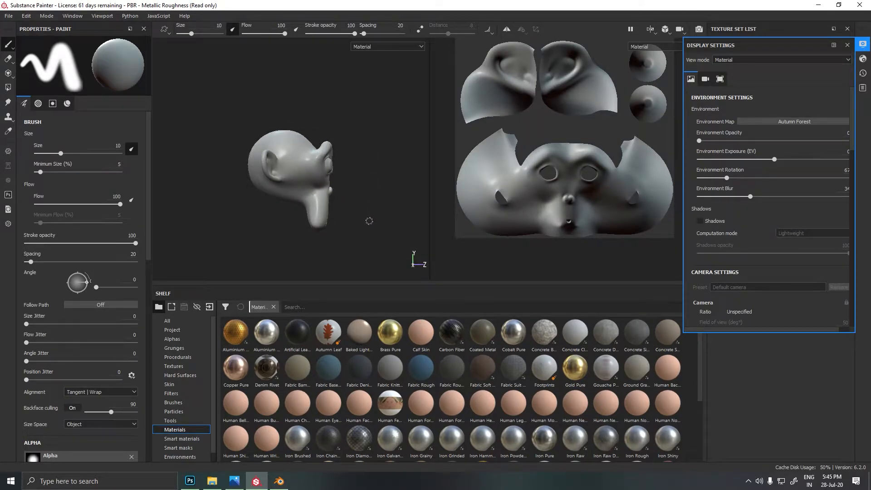
# - Close the display settings
pyautogui.scroll(-2, 347, 210)
pyautogui.scroll(6, 341, 207)
pyautogui.scroll(-3, 343, 220)
pyautogui.scroll(8, 339, 213)
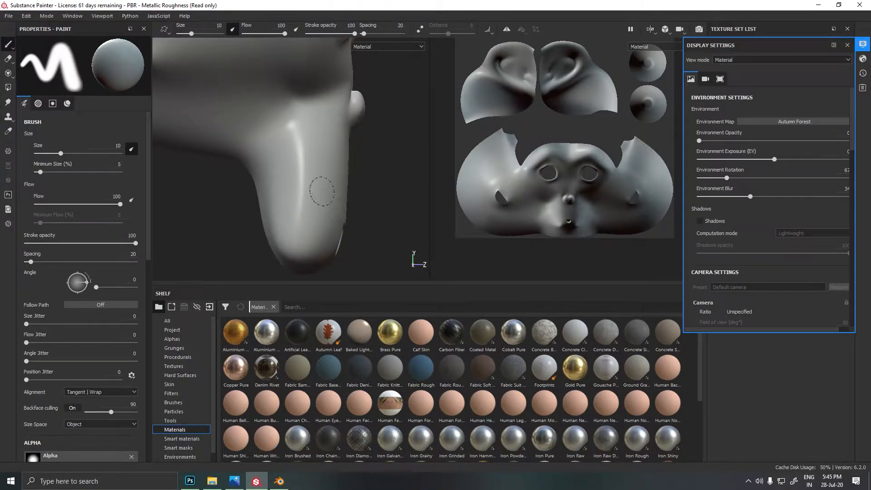
pyautogui.click(847, 45)
# - Replace Layer 1 with a fill layer whose base color is pure red (1, 0, 0)
pyautogui.press('ctrl')
pyautogui.scroll(-1, 317, 170)
pyautogui.scroll(1, 316, 170)
pyautogui.scroll(-5, 362, 185)
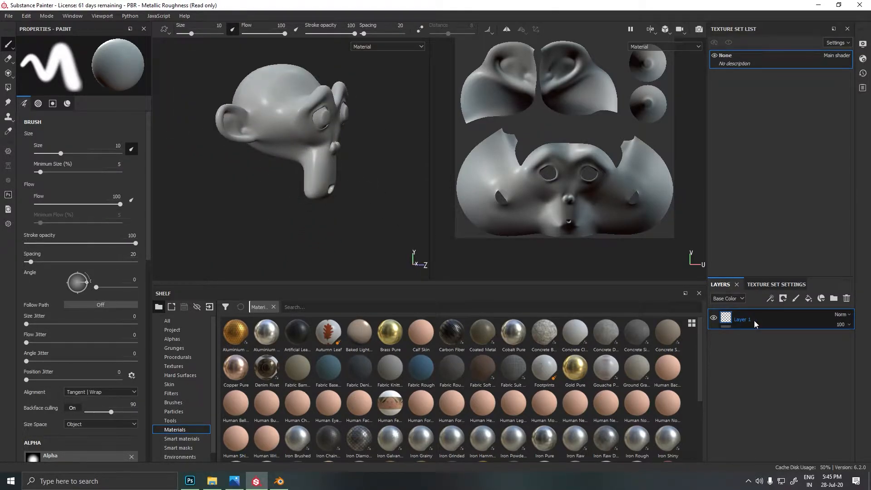
pyautogui.press('Delete')
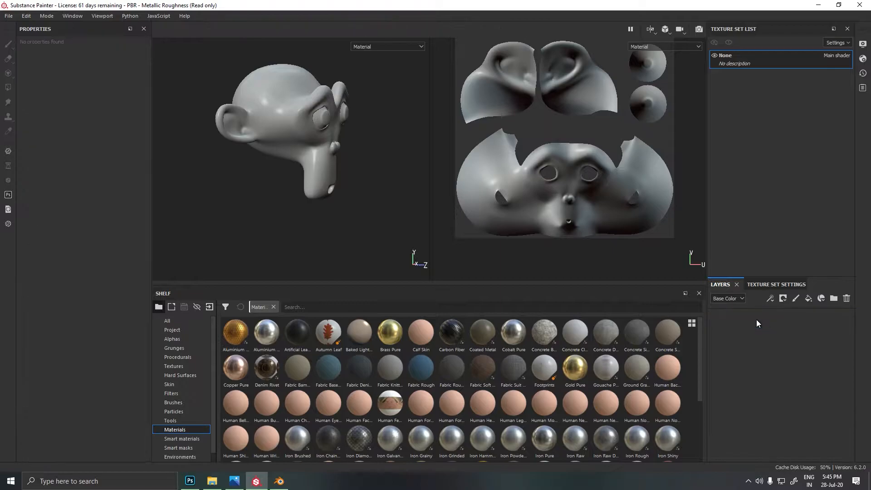
pyautogui.click(809, 298)
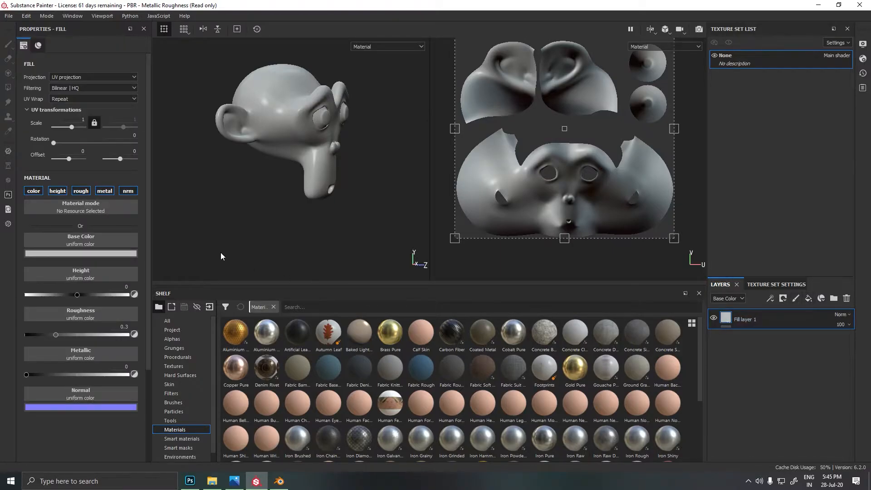
pyautogui.click(118, 253)
pyautogui.moveTo(153, 286); pyautogui.dragTo(231, 267)
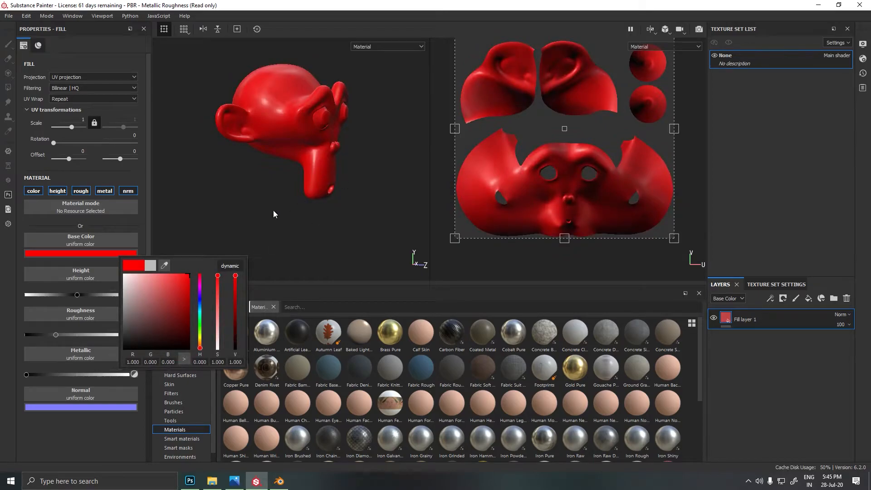
# - Add a black mask to the red fill layer
pyautogui.click(754, 321)
pyautogui.rightClick(756, 315)
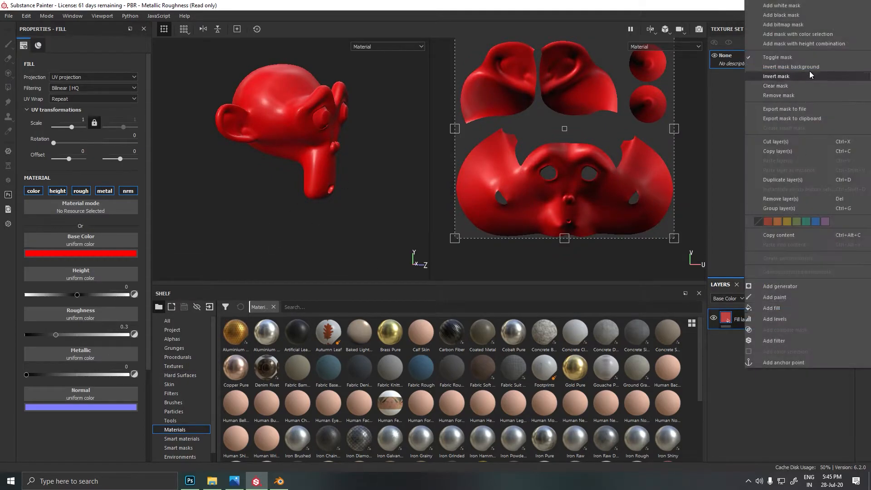
pyautogui.click(816, 23)
pyautogui.rightClick(768, 328)
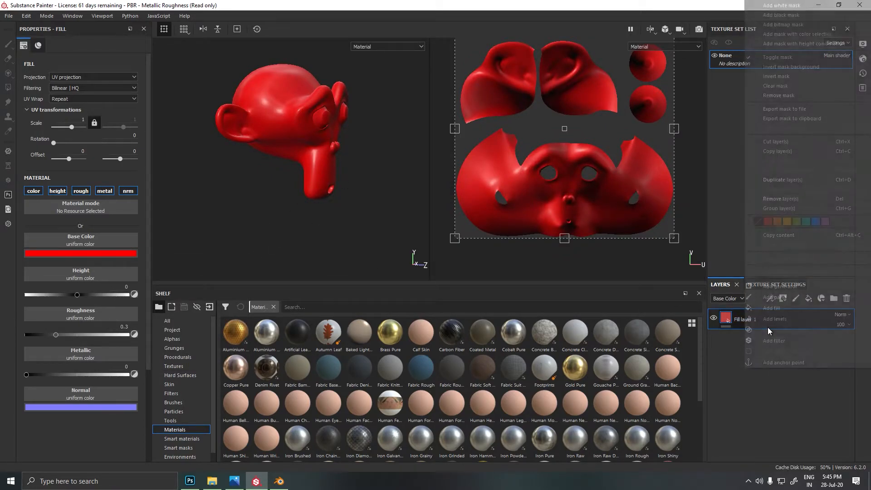
pyautogui.click(787, 15)
# - Test a stroke on the black mask and undo it, and enlarge the brush to about 64
pyautogui.moveTo(277, 124); pyautogui.dragTo(315, 152)
pyautogui.hotkey('ctrl', 'z')
pyautogui.scroll(-2, 277, 113)
pyautogui.scroll(10, 278, 113)
pyautogui.moveTo(277, 131)
pyautogui.keyDown('ctrl'); pyautogui.mouseDown(button='right')
pyautogui.moveTo(301, 107)
pyautogui.moveTo(281, 127)
pyautogui.moveTo(292, 136)
pyautogui.moveTo(280, 131)
pyautogui.moveTo(291, 129)
pyautogui.mouseUp(button='right'); pyautogui.keyUp('ctrl')
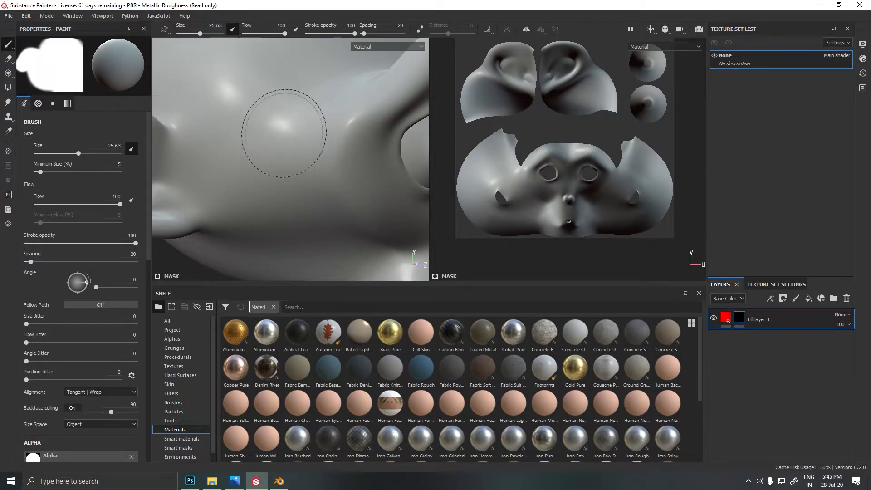
pyautogui.moveTo(284, 133)
pyautogui.keyDown('ctrl'); pyautogui.mouseDown(button='right')
pyautogui.moveTo(256, 154)
pyautogui.moveTo(288, 154)
pyautogui.moveTo(257, 154)
pyautogui.moveTo(277, 154)
pyautogui.moveTo(271, 146)
pyautogui.mouseUp(button='right'); pyautogui.keyUp('ctrl')
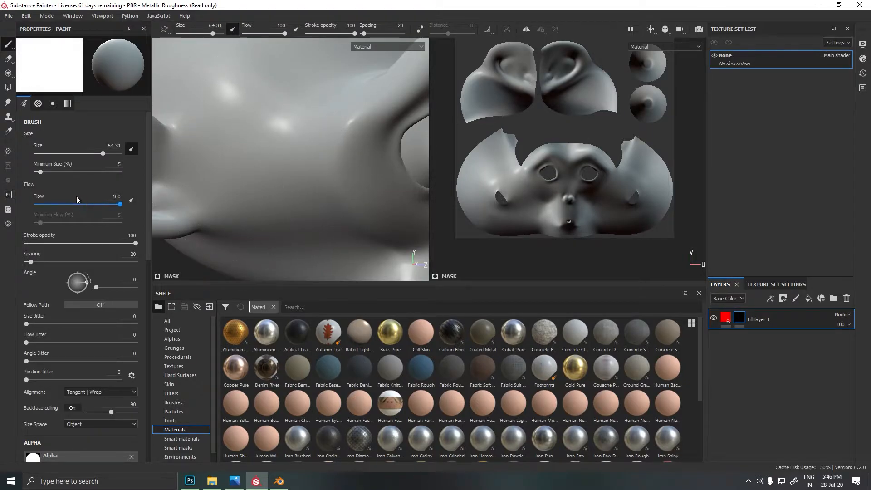
# - Test a mask stroke on the head with brush flow 9 and size about 49, and undo it
pyautogui.moveTo(120, 208); pyautogui.dragTo(45, 209)
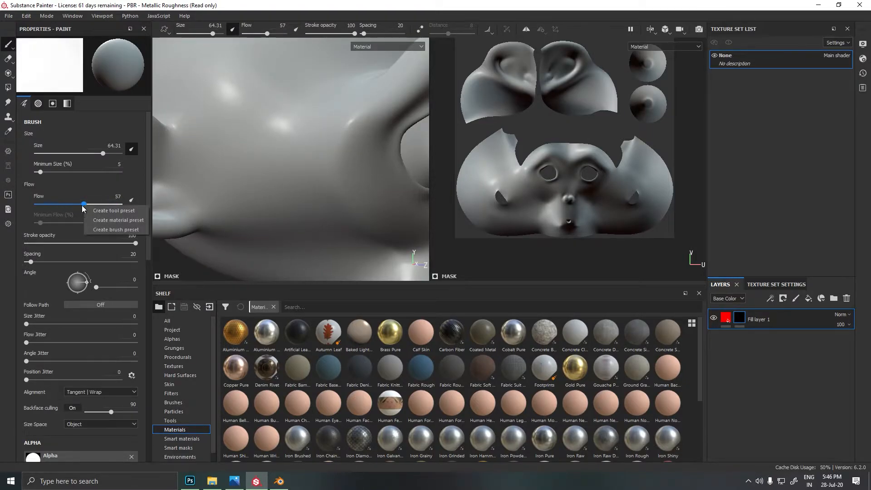
pyautogui.moveTo(256, 167)
pyautogui.keyDown('ctrl'); pyautogui.mouseDown(button='right')
pyautogui.moveTo(237, 166)
pyautogui.moveTo(254, 182)
pyautogui.mouseUp(button='right'); pyautogui.keyUp('ctrl')
pyautogui.moveTo(269, 157)
pyautogui.mouseDown()
pyautogui.moveTo(294, 146)
pyautogui.moveTo(246, 161)
pyautogui.mouseUp()
pyautogui.scroll(-6, 261, 147)
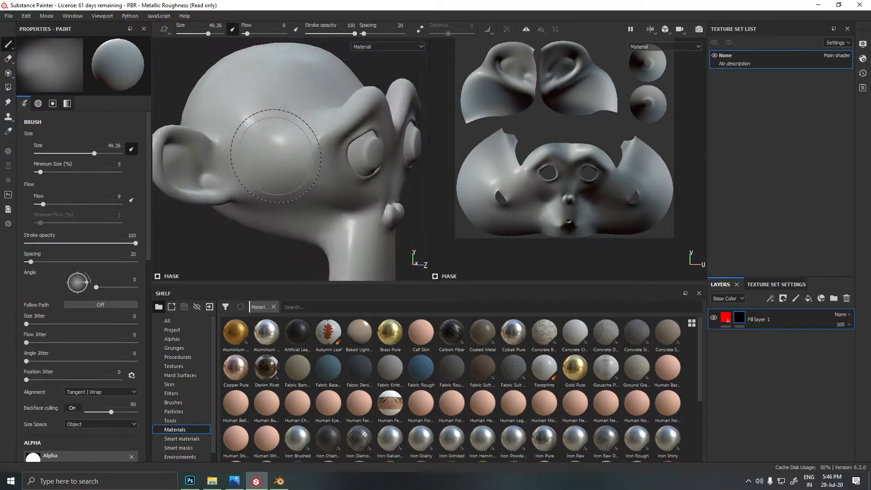
pyautogui.keyDown('alt'); pyautogui.moveTo(276, 158); pyautogui.dragTo(230, 132); pyautogui.keyUp('alt')
pyautogui.hotkey('ctrl', 'z')
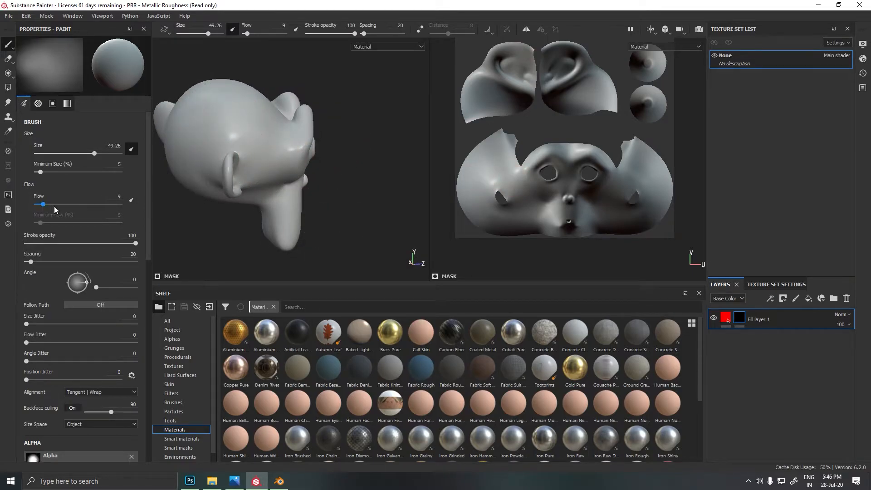
# - Compare mask strokes above the ear at flow 62 and at a low flow, undoing each stroke
pyautogui.moveTo(52, 206); pyautogui.dragTo(78, 206)
pyautogui.moveTo(227, 132); pyautogui.dragTo(232, 144)
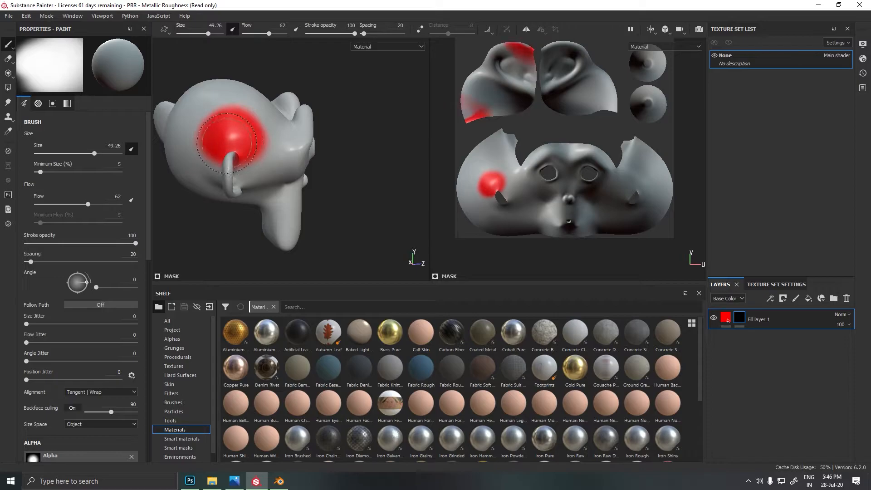
pyautogui.hotkey('ctrl', 'z')
pyautogui.moveTo(88, 204); pyautogui.dragTo(38, 204)
pyautogui.moveTo(225, 142); pyautogui.dragTo(242, 138)
pyautogui.hotkey('ctrl', 'z')
# - Set the brush flow to 100 and enlarge the brush to about 89
pyautogui.moveTo(45, 203); pyautogui.dragTo(122, 204)
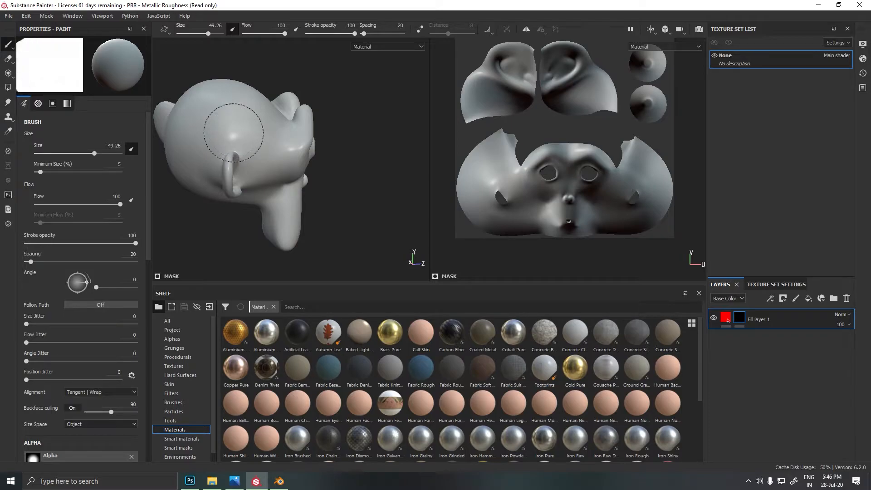
pyautogui.scroll(2, 242, 140)
pyautogui.moveTo(225, 132)
pyautogui.keyDown('ctrl'); pyautogui.mouseDown(button='right')
pyautogui.moveTo(244, 131)
pyautogui.moveTo(200, 132)
pyautogui.moveTo(272, 131)
pyautogui.moveTo(222, 132)
pyautogui.mouseUp(button='right'); pyautogui.keyUp('ctrl')
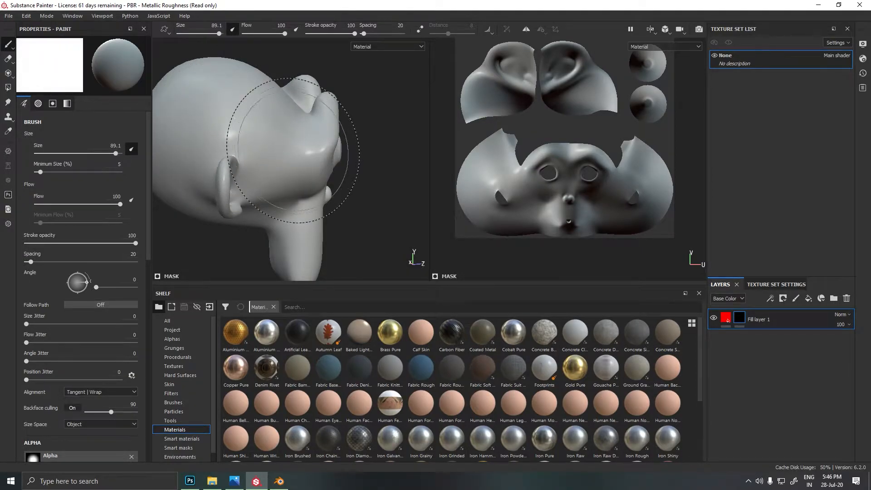
# - Rotate the brush back and forth on the model and leave its angle at about 11
pyautogui.keyDown('ctrl'); pyautogui.moveTo(244, 161); pyautogui.dragTo(244, 149); pyautogui.keyUp('ctrl')
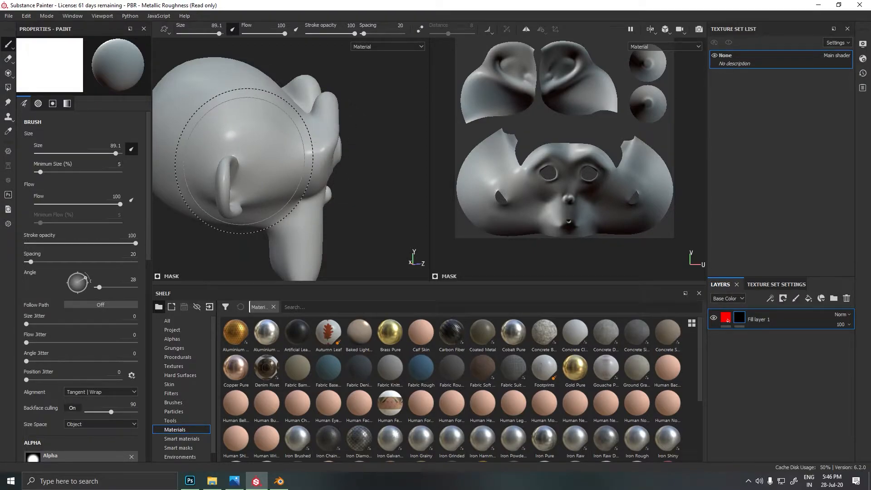
pyautogui.press('ctrl')
pyautogui.keyDown('ctrl'); pyautogui.moveTo(243, 161); pyautogui.dragTo(244, 206); pyautogui.keyUp('ctrl')
pyautogui.keyDown('ctrl'); pyautogui.moveTo(226, 155); pyautogui.dragTo(226, 173); pyautogui.keyUp('ctrl')
pyautogui.keyDown('ctrl'); pyautogui.moveTo(240, 166); pyautogui.dragTo(240, 161); pyautogui.keyUp('ctrl')
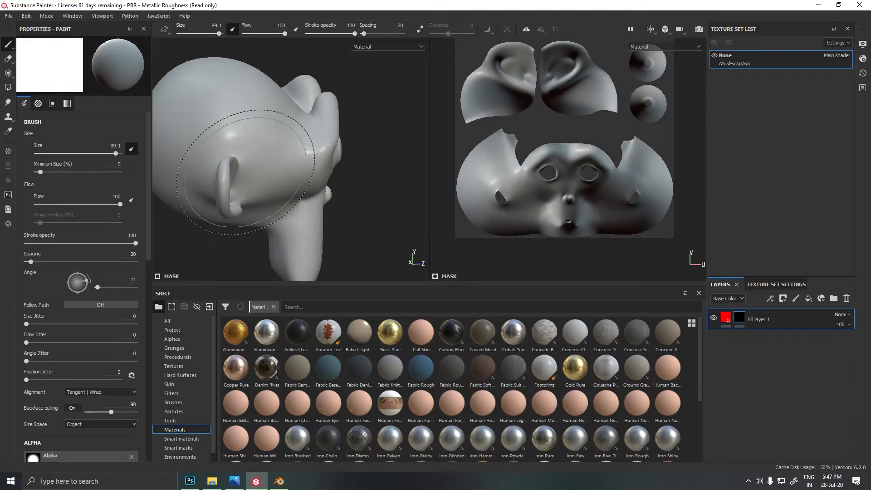
# - Paint the mask over one side of the head in the 3D and 2D views, reducing the brush to about 45
pyautogui.click(217, 131)
pyautogui.moveTo(214, 127); pyautogui.dragTo(254, 171)
pyautogui.moveTo(466, 207)
pyautogui.mouseDown()
pyautogui.moveTo(497, 206)
pyautogui.moveTo(470, 182)
pyautogui.moveTo(490, 154)
pyautogui.moveTo(494, 182)
pyautogui.moveTo(500, 136)
pyautogui.mouseUp()
pyautogui.keyDown('ctrl'); pyautogui.moveTo(500, 136); pyautogui.dragTo(474, 136, button='right'); pyautogui.keyUp('ctrl')
pyautogui.click(508, 140)
pyautogui.moveTo(305, 81); pyautogui.dragTo(279, 86)
pyautogui.moveTo(311, 175)
pyautogui.mouseDown()
pyautogui.moveTo(322, 159)
pyautogui.moveTo(330, 173)
pyautogui.moveTo(272, 222)
pyautogui.moveTo(300, 272)
pyautogui.moveTo(313, 245)
pyautogui.mouseUp()
# - Paint the mask across the monkey's nose and down its muzzle
pyautogui.keyDown('alt'); pyautogui.moveTo(344, 187); pyautogui.dragTo(290, 177); pyautogui.keyUp('alt')
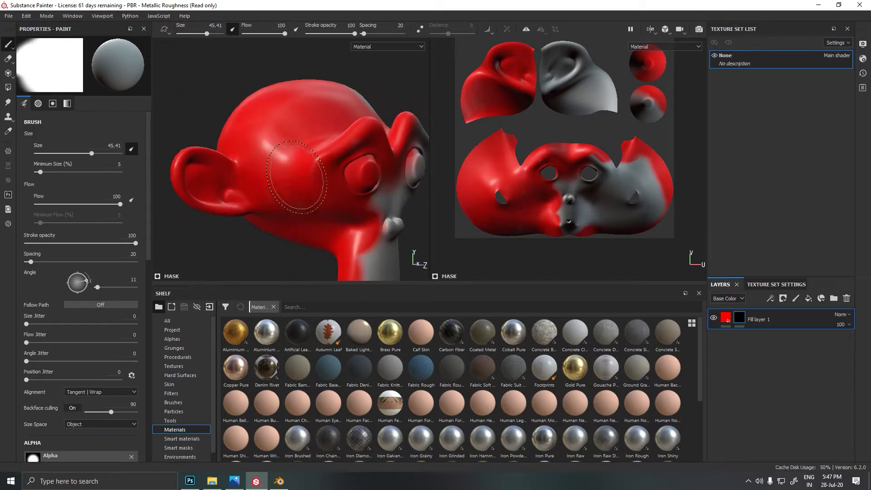
pyautogui.keyDown('alt'); pyautogui.moveTo(366, 205); pyautogui.dragTo(292, 167, button='middle'); pyautogui.keyUp('alt')
pyautogui.moveTo(320, 184)
pyautogui.mouseDown()
pyautogui.moveTo(296, 229)
pyautogui.moveTo(294, 262)
pyautogui.moveTo(305, 233)
pyautogui.mouseUp()
# - Set the brush size to about 55 and its angle to about 80
pyautogui.moveTo(352, 216)
pyautogui.keyDown('alt'); pyautogui.mouseDown()
pyautogui.moveTo(304, 213)
pyautogui.moveTo(341, 218)
pyautogui.mouseUp(); pyautogui.keyUp('alt')
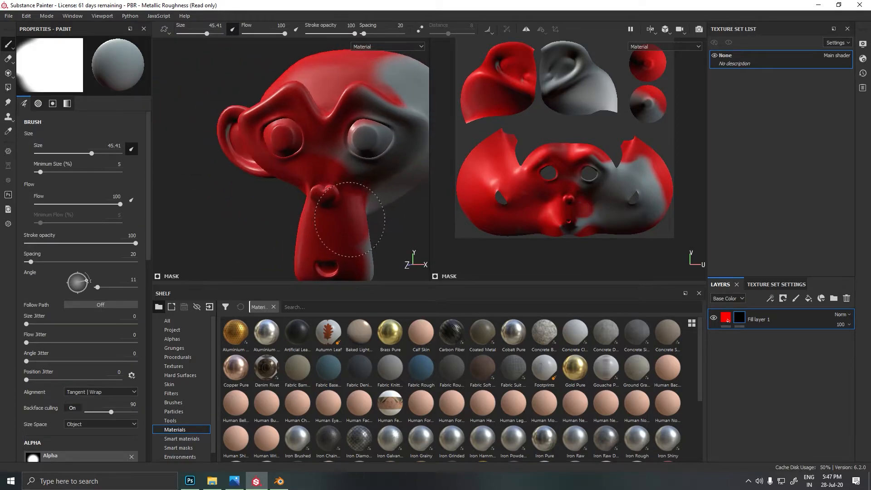
pyautogui.keyDown('alt'); pyautogui.moveTo(377, 157); pyautogui.dragTo(292, 161, button='middle'); pyautogui.keyUp('alt')
pyautogui.scroll(-4, 280, 157)
pyautogui.moveTo(274, 135)
pyautogui.keyDown('ctrl'); pyautogui.mouseDown(button='right')
pyautogui.moveTo(318, 135)
pyautogui.moveTo(273, 135)
pyautogui.moveTo(284, 130)
pyautogui.mouseUp(button='right'); pyautogui.keyUp('ctrl')
pyautogui.keyDown('ctrl'); pyautogui.moveTo(277, 130); pyautogui.dragTo(277, 144); pyautogui.keyUp('ctrl')
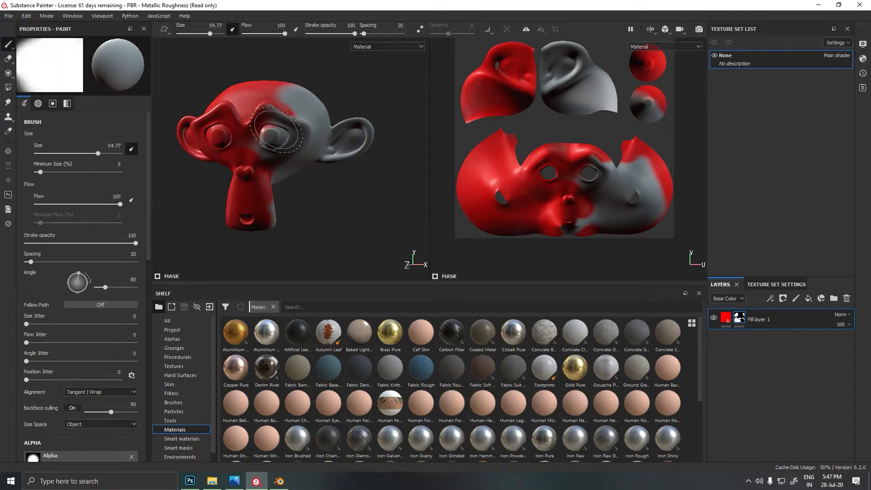
# - Paint the mask over the unpainted eye, brow and adjoining side of the face and muzzle
pyautogui.scroll(4, 276, 129)
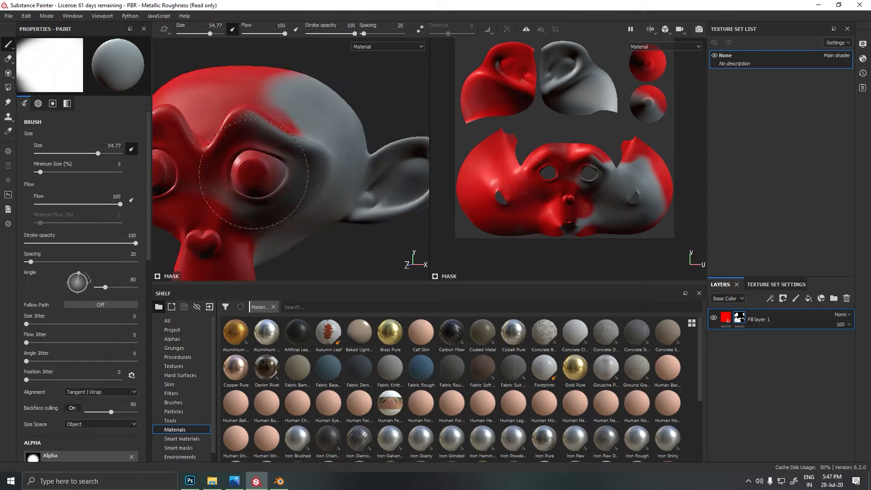
pyautogui.moveTo(280, 190)
pyautogui.mouseDown()
pyautogui.moveTo(316, 159)
pyautogui.moveTo(308, 114)
pyautogui.moveTo(322, 191)
pyautogui.moveTo(259, 248)
pyautogui.mouseUp()
pyautogui.keyDown('alt'); pyautogui.moveTo(297, 182); pyautogui.dragTo(294, 84, button='middle'); pyautogui.keyUp('alt')
pyautogui.moveTo(240, 211); pyautogui.dragTo(250, 234)
pyautogui.moveTo(297, 188)
pyautogui.keyDown('alt'); pyautogui.mouseDown()
pyautogui.moveTo(230, 187)
pyautogui.moveTo(301, 221)
pyautogui.moveTo(347, 107)
pyautogui.moveTo(355, 200)
pyautogui.mouseUp(); pyautogui.keyUp('alt')
pyautogui.scroll(-5, 336, 159)
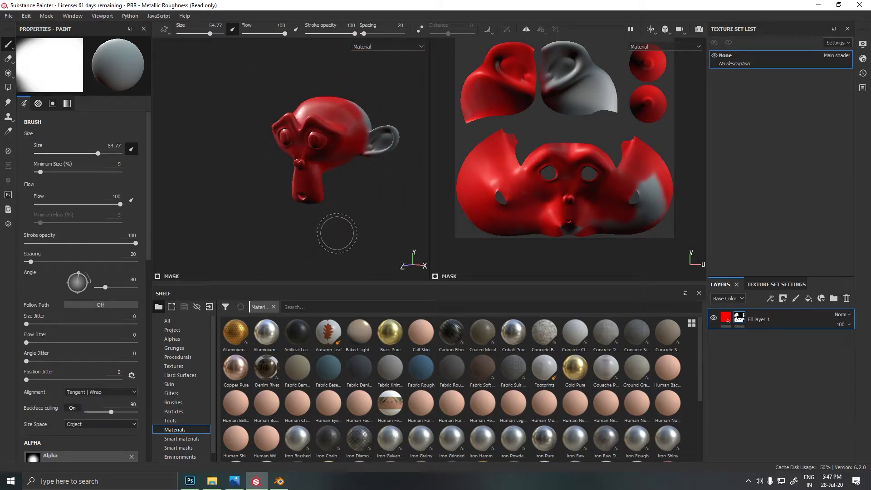
pyautogui.keyDown('alt'); pyautogui.moveTo(296, 234); pyautogui.dragTo(328, 235); pyautogui.keyUp('alt')
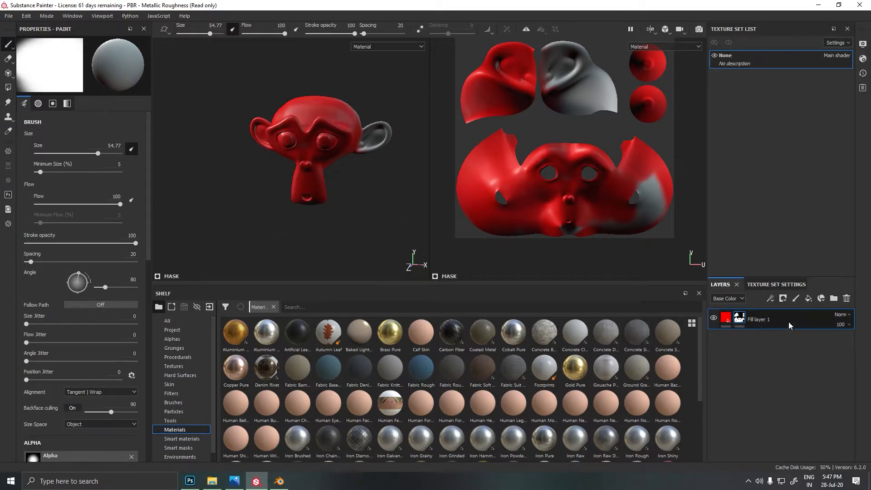
# - Examine the mesh map slots in the texture set settings and the Project assets in the shelf
pyautogui.click(787, 287)
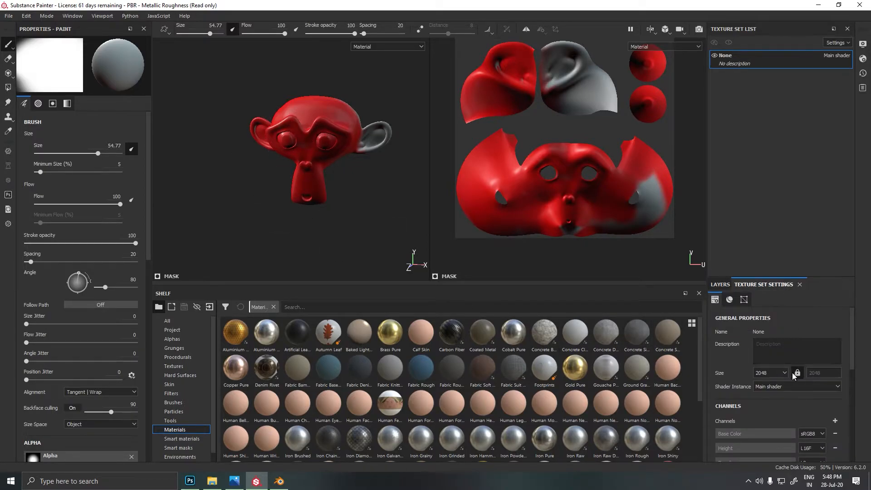
pyautogui.scroll(-3, 793, 373)
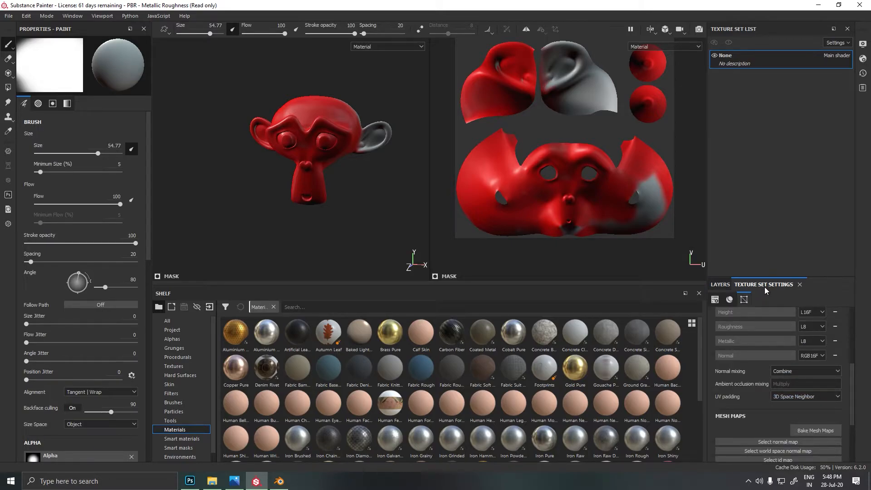
pyautogui.scroll(-3, 804, 428)
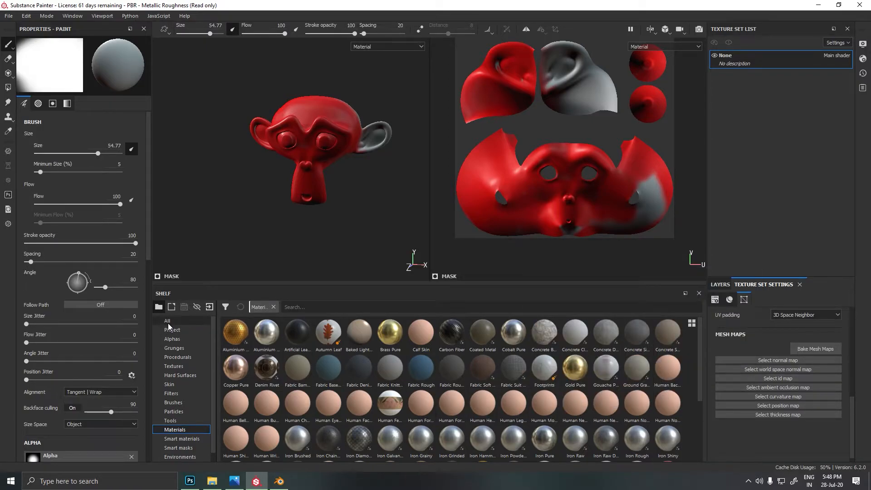
pyautogui.click(178, 329)
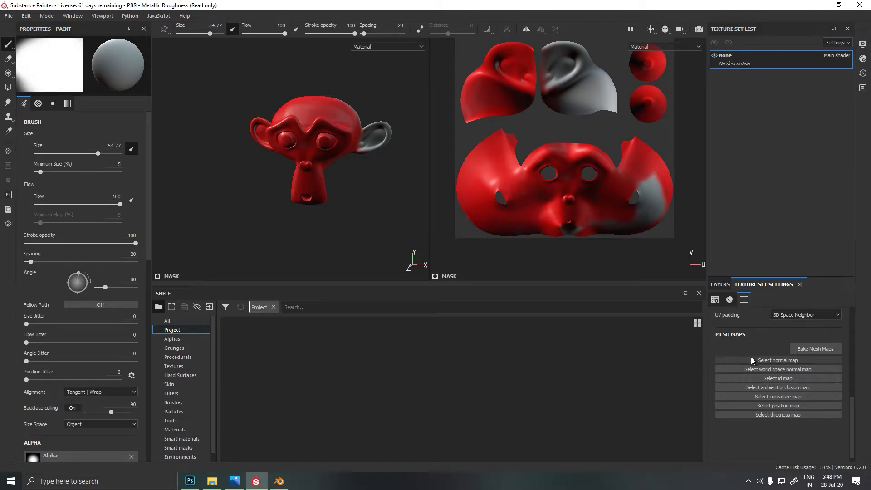
# - Open the mesh map baking settings and move the dialog clear of the model
pyautogui.click(794, 350)
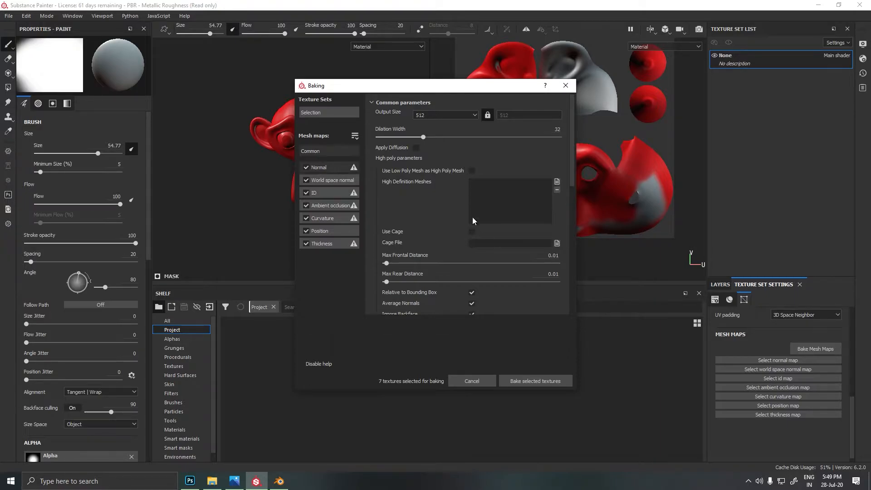
pyautogui.moveTo(438, 90); pyautogui.dragTo(401, 164)
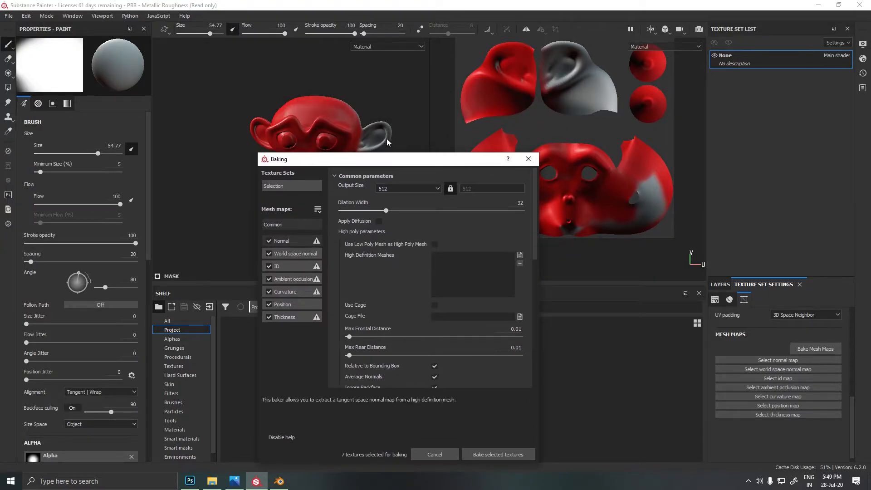
pyautogui.moveTo(383, 163); pyautogui.dragTo(382, 124)
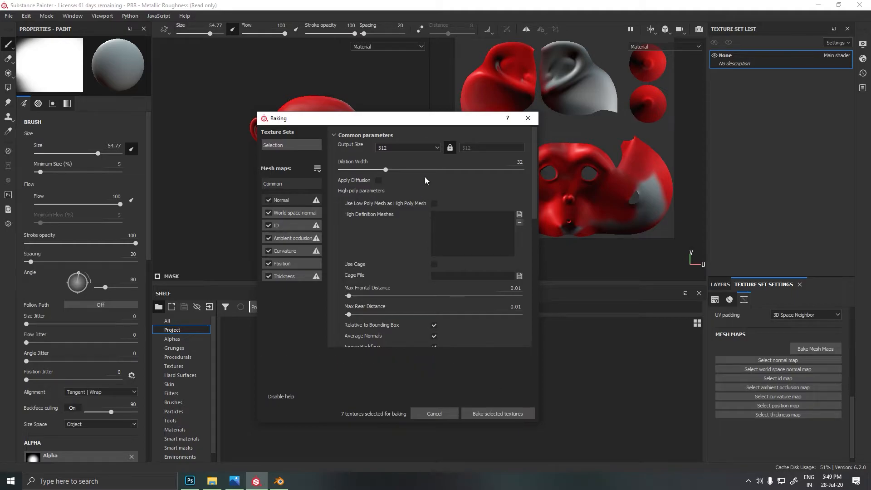
# - Try the smallest and largest bake output sizes, 32 and 8192
pyautogui.click(419, 148)
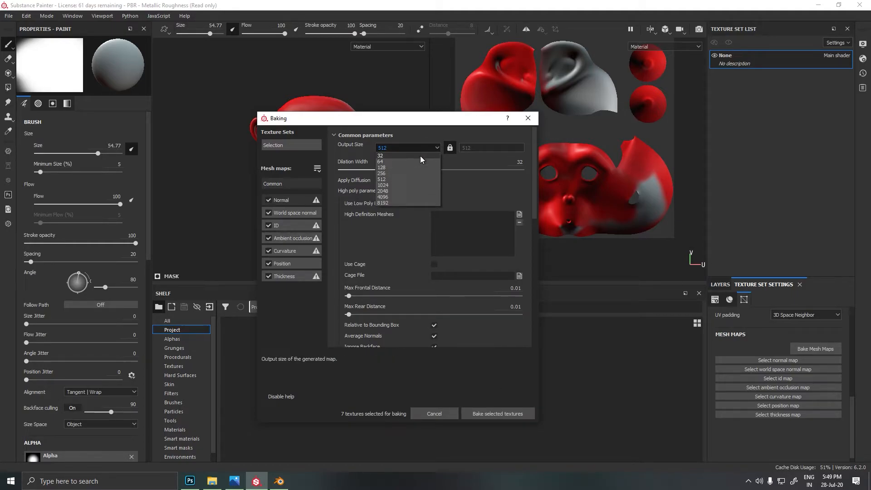
pyautogui.click(421, 156)
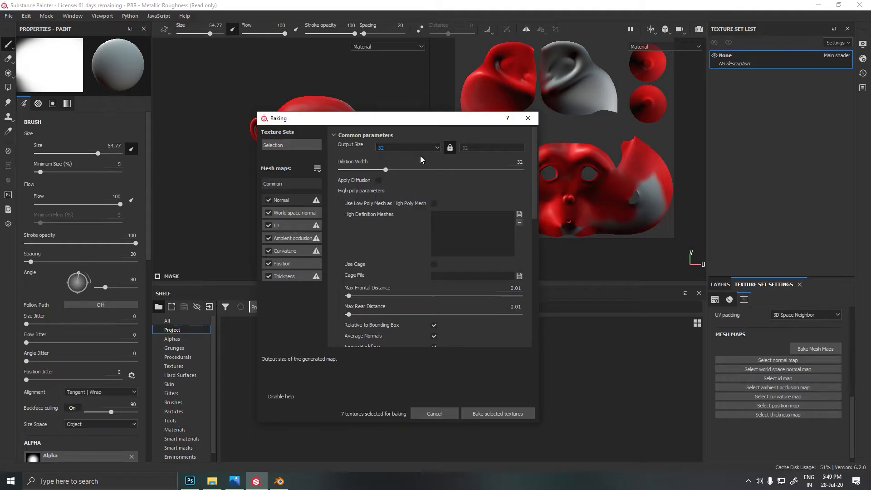
pyautogui.click(418, 147)
pyautogui.click(396, 203)
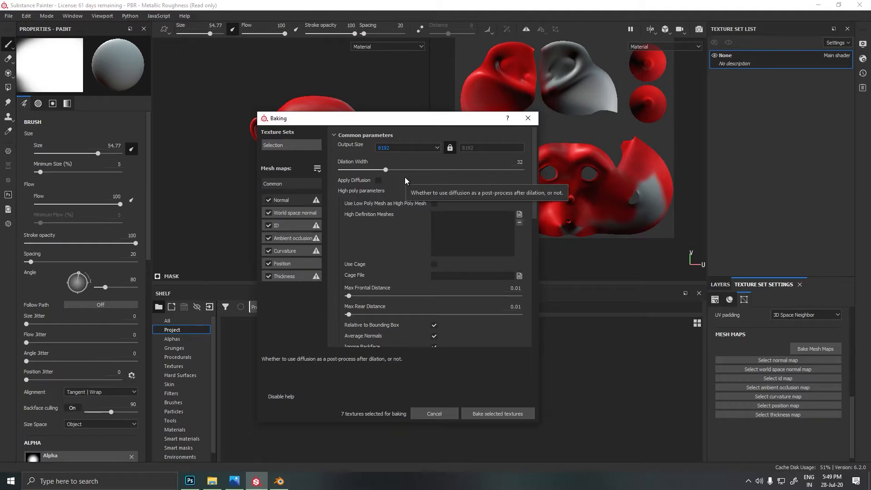
# - Try a bake output size of 1024, settle on 2048, and exclude the ID map from the bake
pyautogui.click(393, 147)
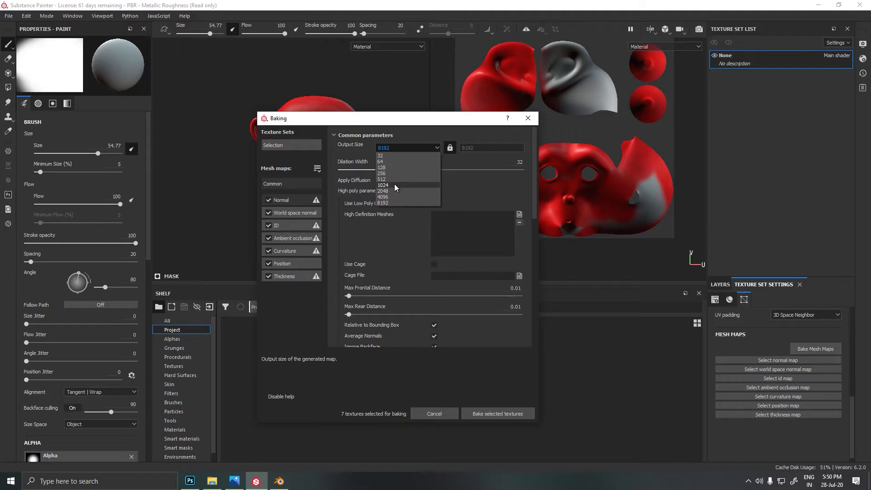
pyautogui.click(394, 184)
pyautogui.click(406, 146)
pyautogui.click(394, 191)
pyautogui.click(410, 148)
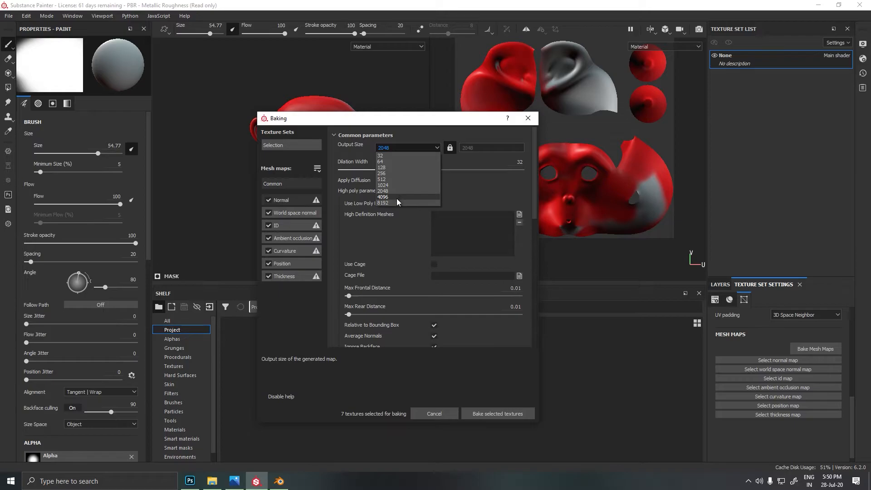
pyautogui.click(393, 189)
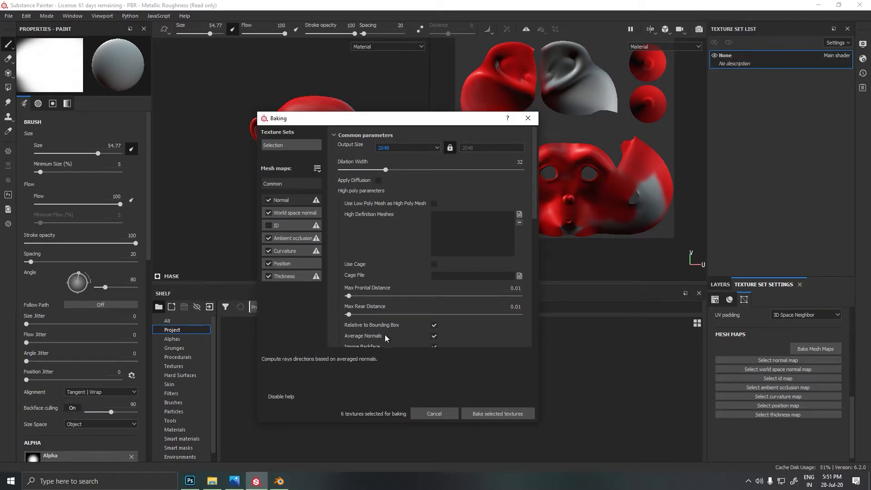
# - Review the antialiasing options, keep None, and bake the selected mesh maps
pyautogui.scroll(-3, 386, 329)
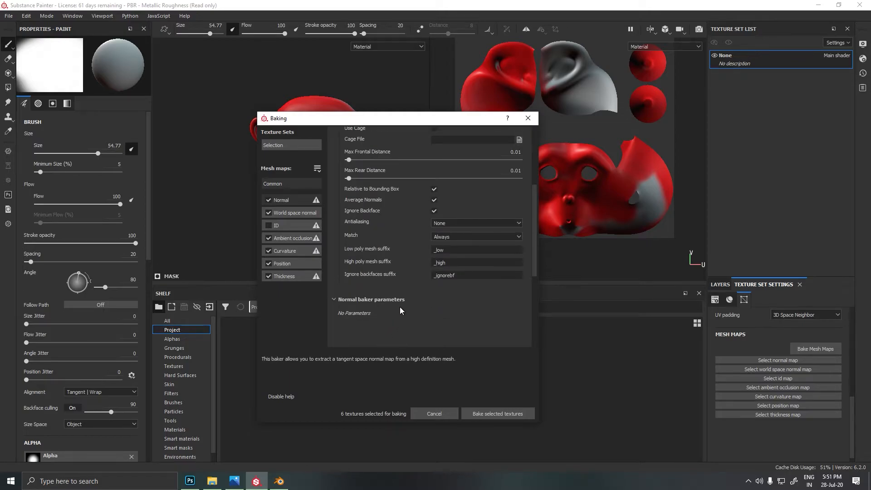
pyautogui.click(467, 223)
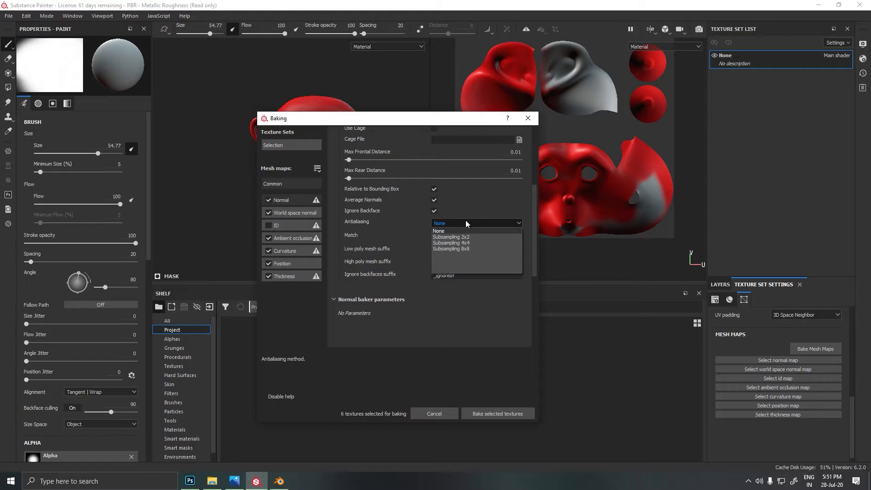
pyautogui.click(466, 220)
pyautogui.click(466, 219)
pyautogui.click(466, 220)
pyautogui.moveTo(334, 300)
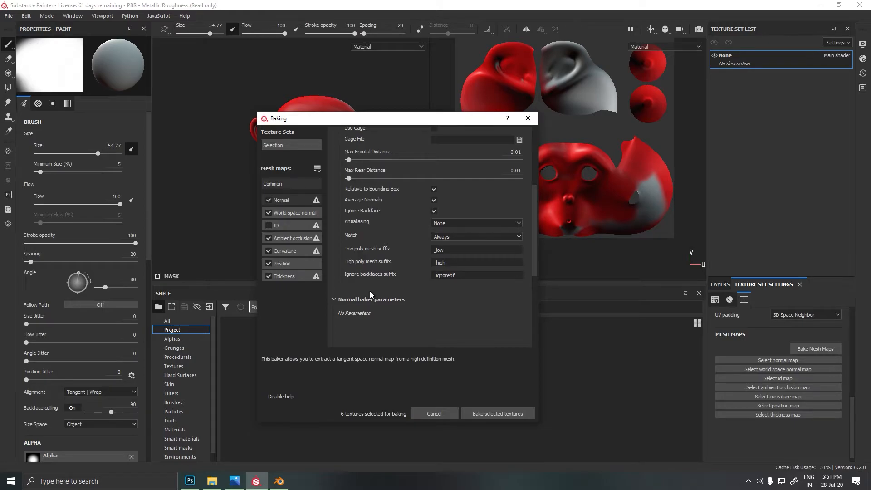
pyautogui.scroll(3, 379, 280)
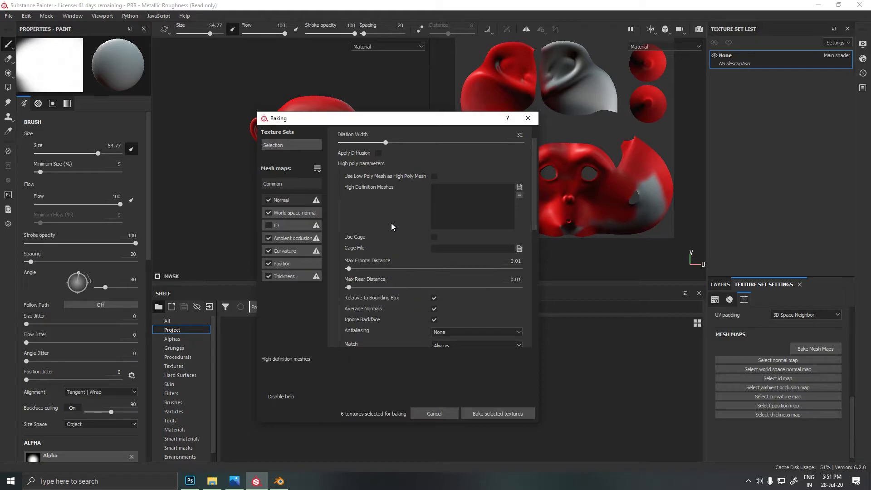
pyautogui.click(501, 412)
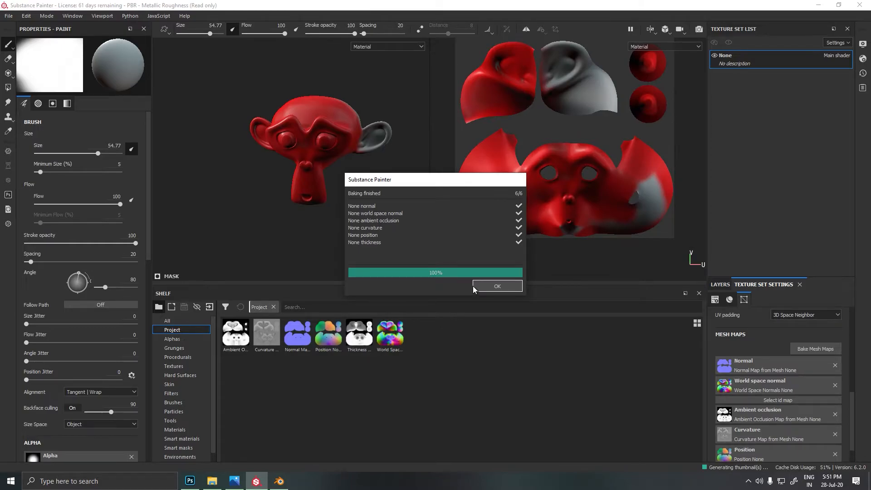
pyautogui.click(478, 285)
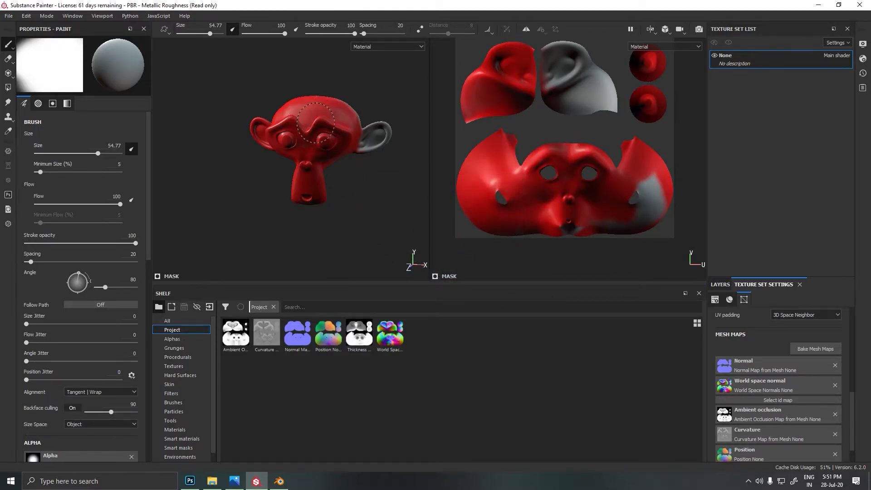
# - Examine the monkey head up close and review the baked mesh map slots and texture size in the texture set settings
pyautogui.keyDown('alt'); pyautogui.moveTo(327, 196); pyautogui.dragTo(375, 234); pyautogui.keyUp('alt')
pyautogui.scroll(-3, 309, 136)
pyautogui.scroll(3, 294, 142)
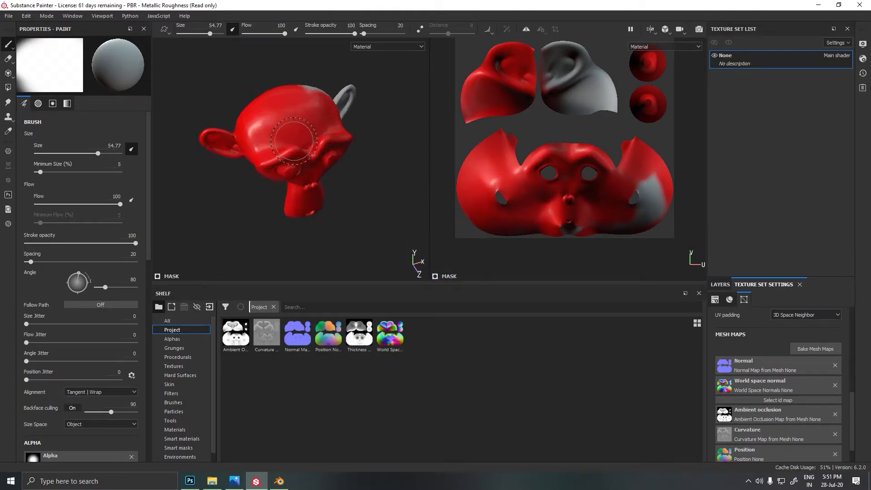
pyautogui.scroll(6, 294, 141)
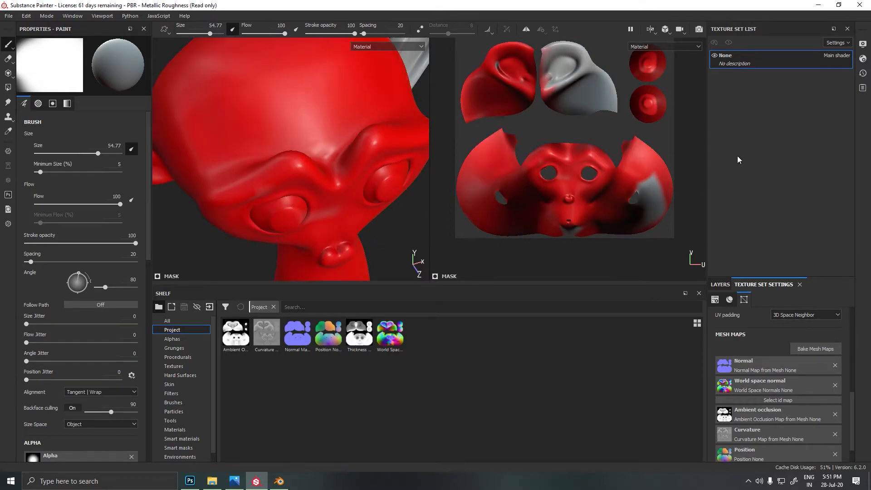
pyautogui.scroll(-4, 338, 200)
pyautogui.scroll(4, 345, 200)
pyautogui.scroll(-7, 350, 200)
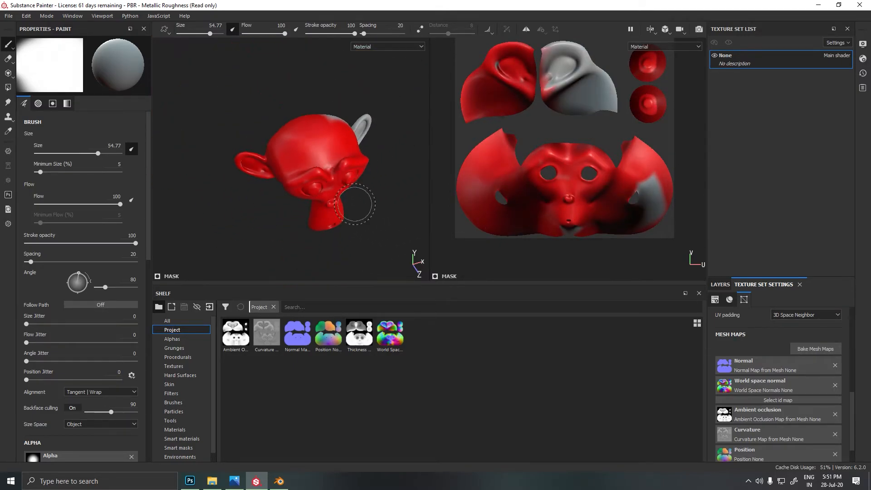
pyautogui.scroll(-1, 774, 388)
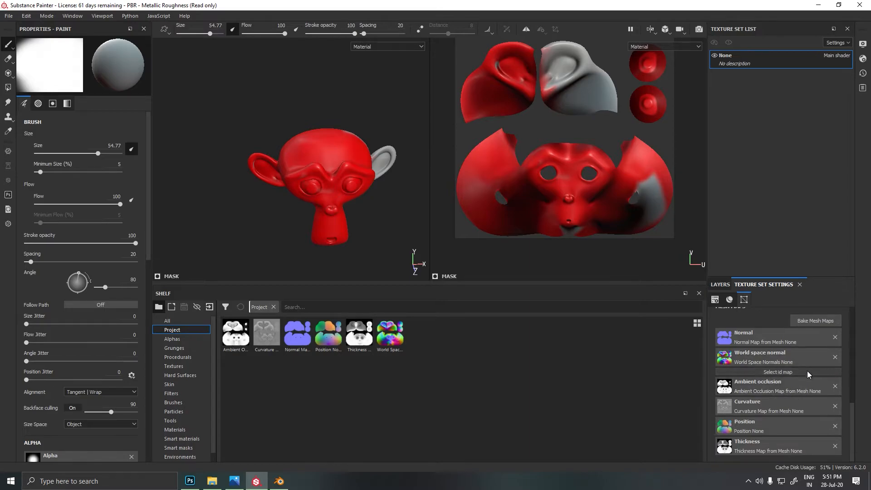
pyautogui.scroll(6, 754, 331)
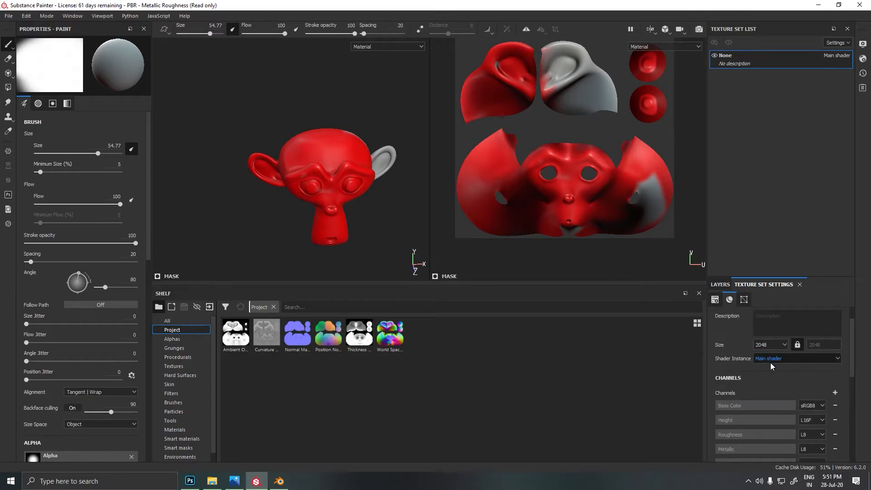
pyautogui.scroll(1, 755, 373)
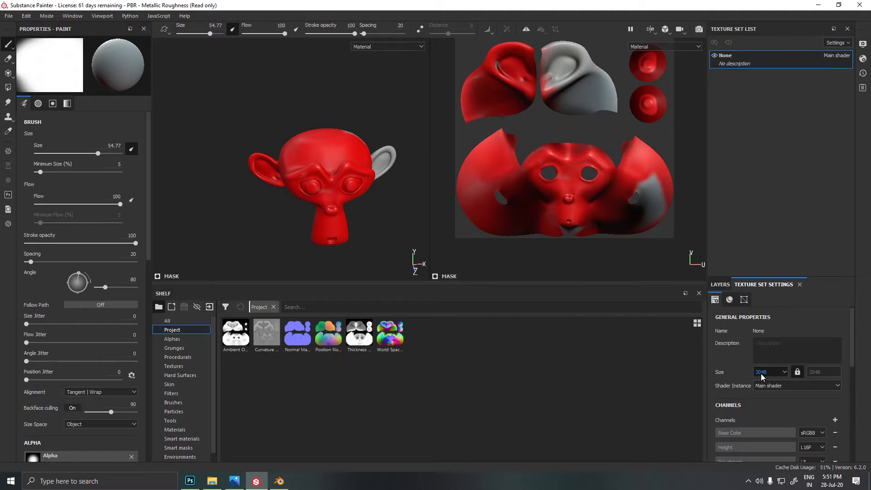
# - Delete the masked red fill layer from the layer stack
pyautogui.click(720, 284)
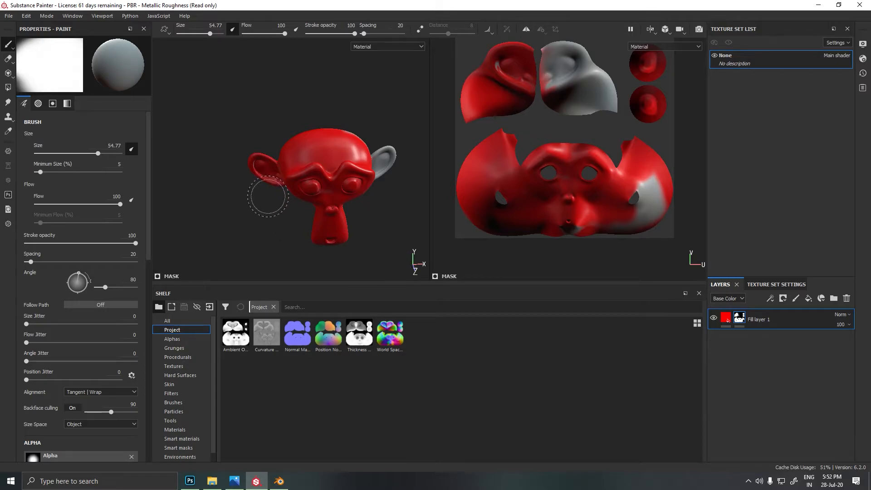
pyautogui.scroll(3, 259, 178)
pyautogui.press('Delete')
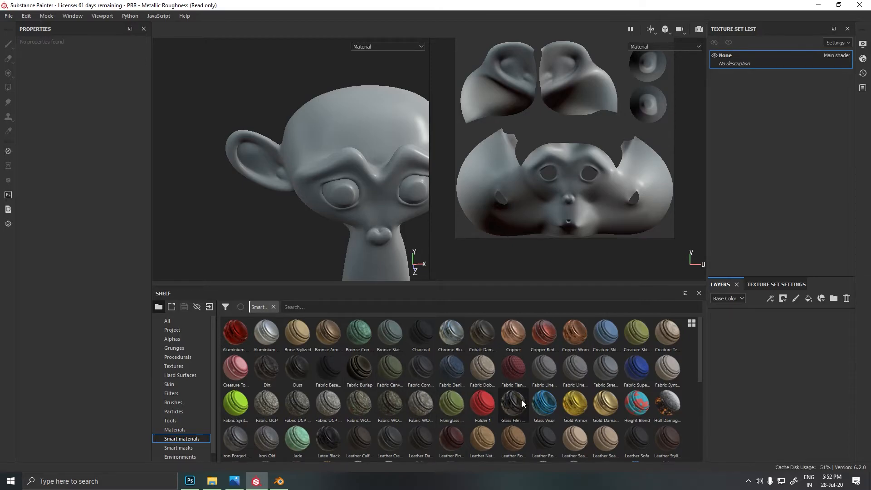
# - Apply the Wood Walnut smart material to the monkey head and inspect the wood grain up close
pyautogui.scroll(-5, 577, 407)
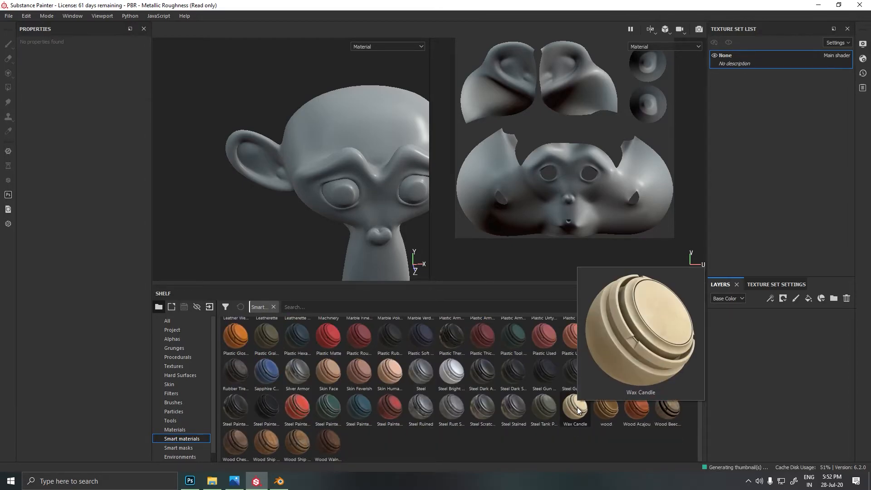
pyautogui.moveTo(619, 418)
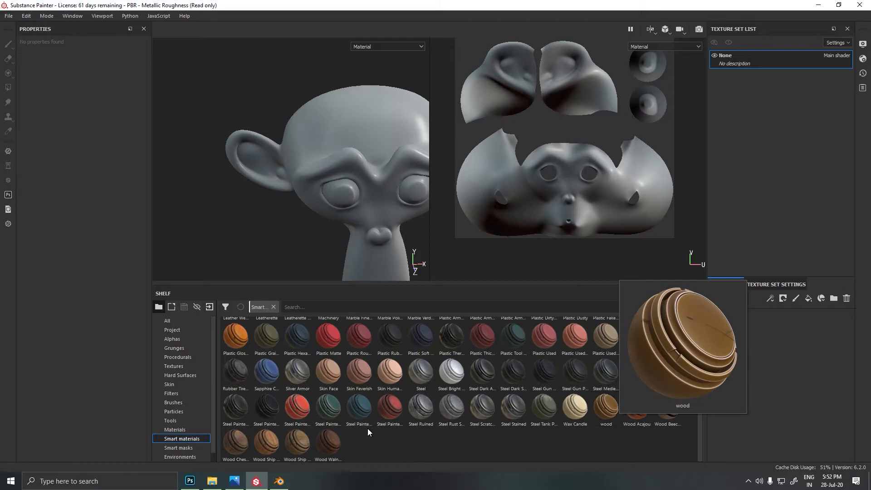
pyautogui.moveTo(338, 434)
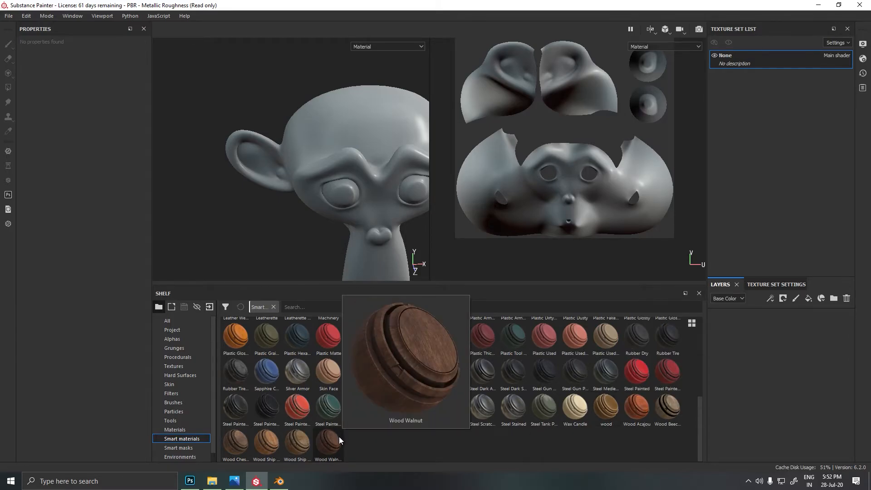
pyautogui.click(339, 437)
pyautogui.moveTo(363, 339); pyautogui.dragTo(344, 149)
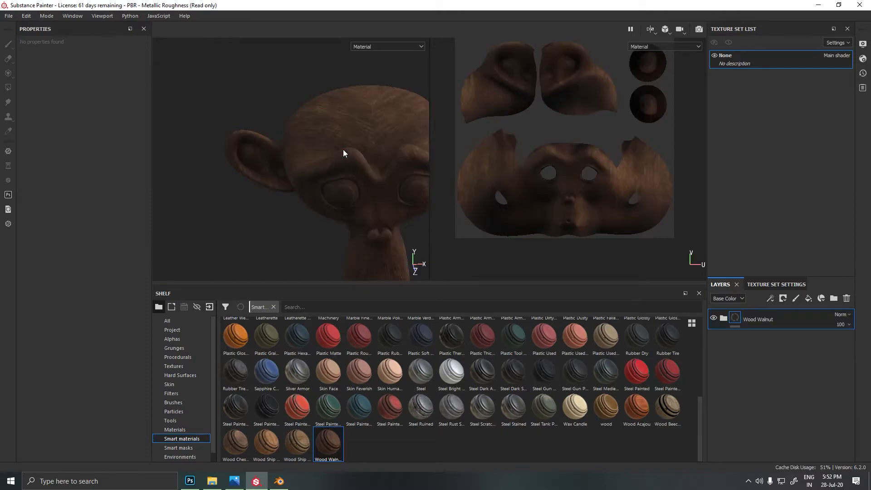
pyautogui.keyDown('alt'); pyautogui.moveTo(296, 232); pyautogui.dragTo(235, 221); pyautogui.keyUp('alt')
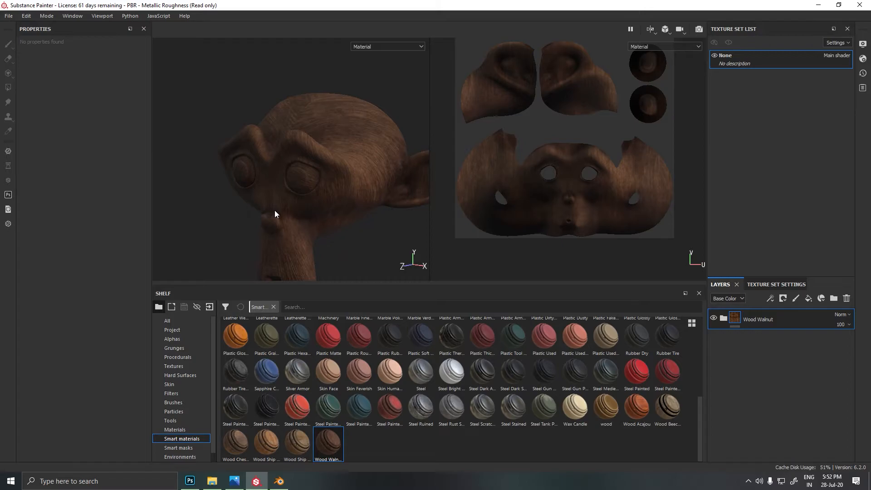
pyautogui.keyDown('alt'); pyautogui.moveTo(345, 194); pyautogui.dragTo(421, 190, button='right'); pyautogui.keyUp('alt')
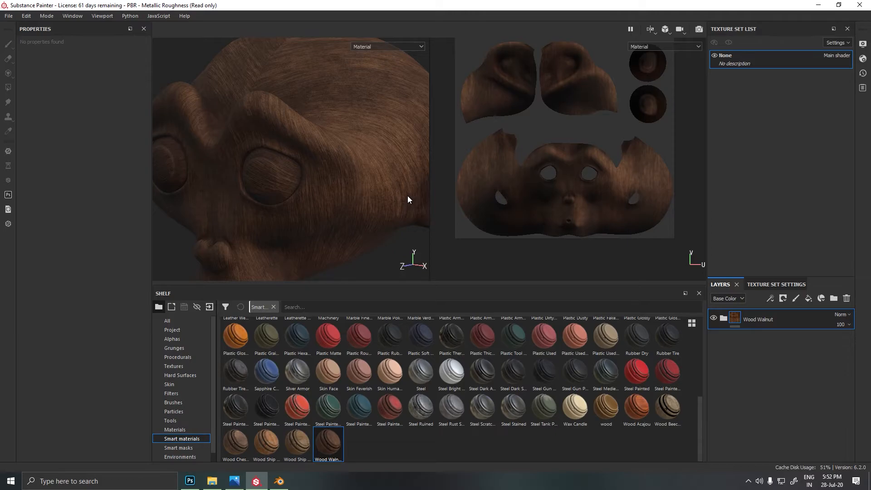
pyautogui.moveTo(393, 372)
pyautogui.scroll(5, 363, 399)
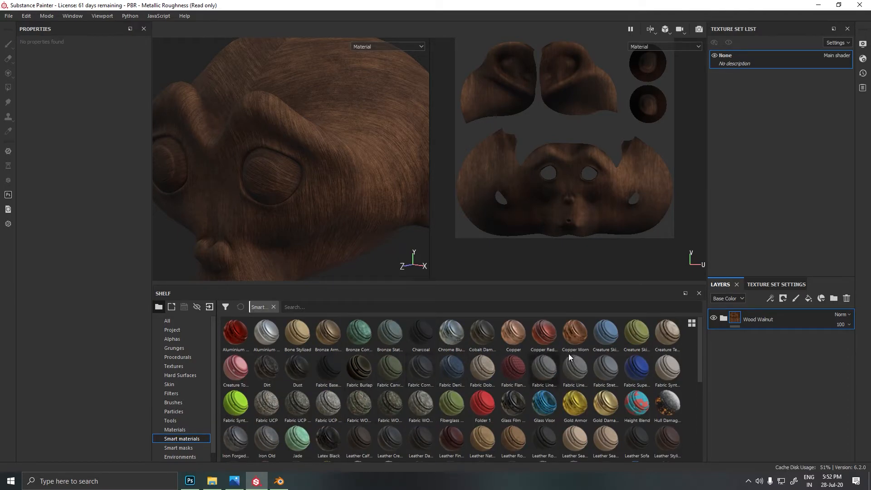
# - Expand the Wood Walnut folder and set the Sharpen layer's filter intensity to 1.81
pyautogui.click(724, 319)
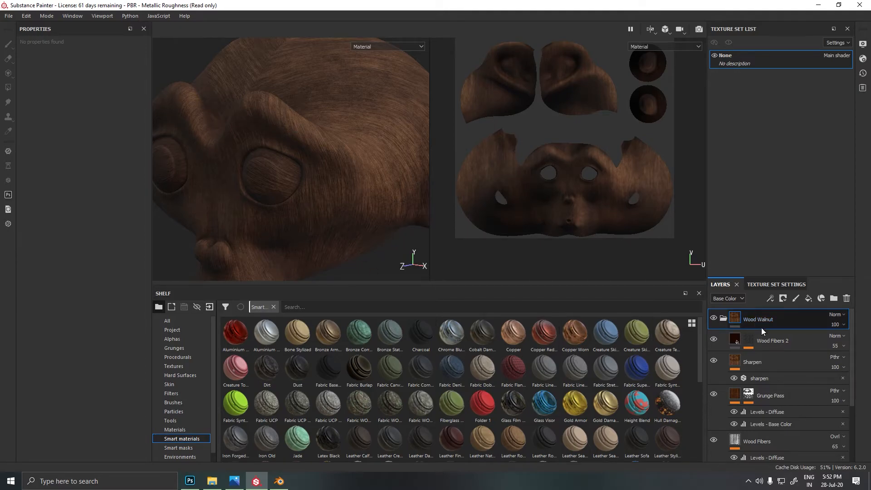
pyautogui.click(781, 363)
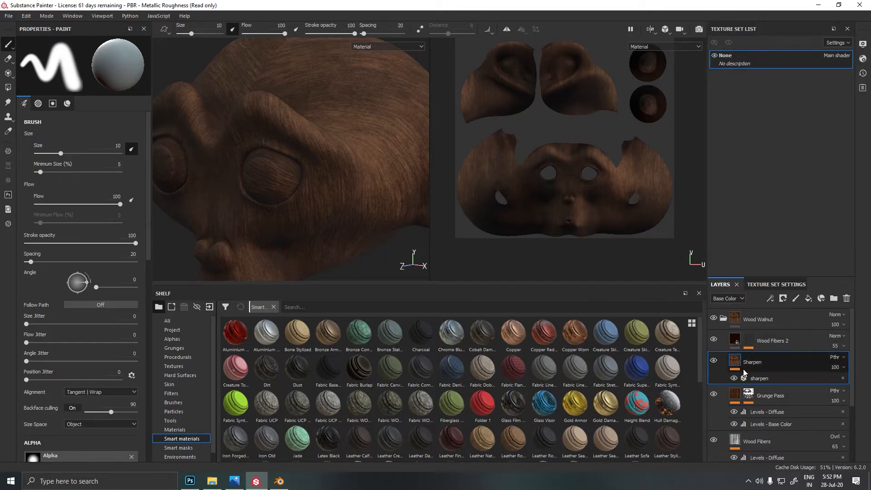
pyautogui.scroll(-1, 756, 395)
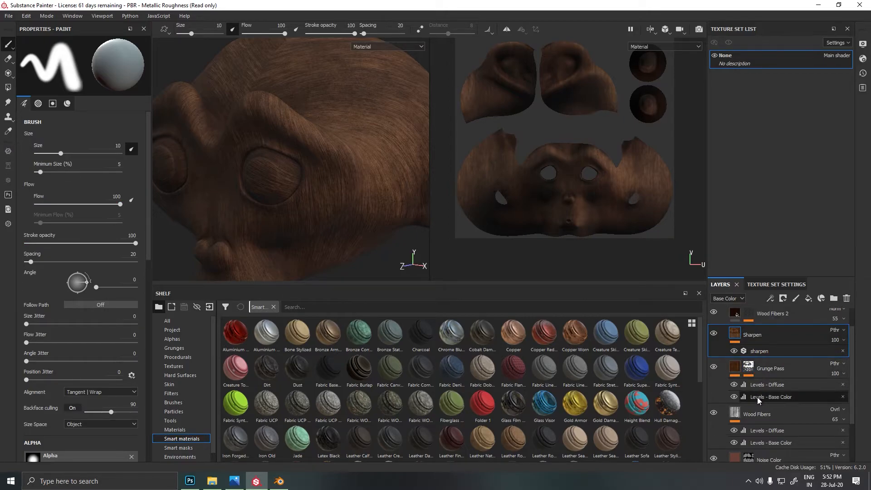
pyautogui.click(738, 356)
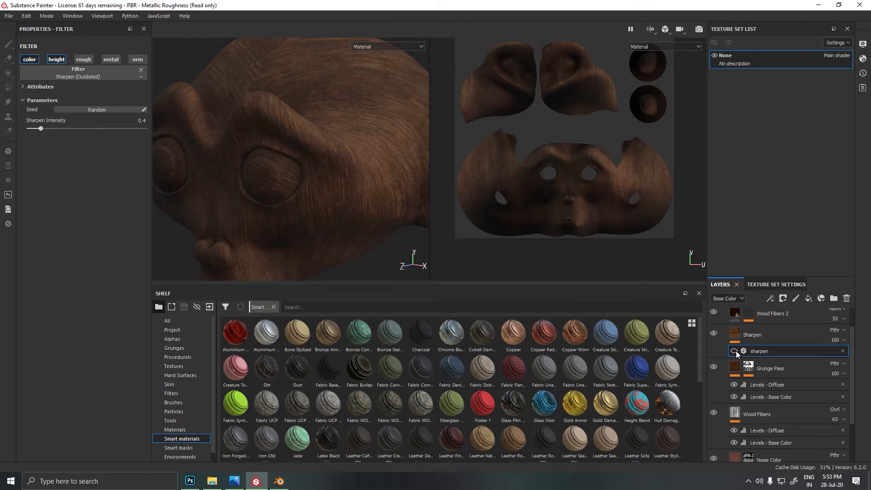
pyautogui.moveTo(43, 128); pyautogui.dragTo(82, 134)
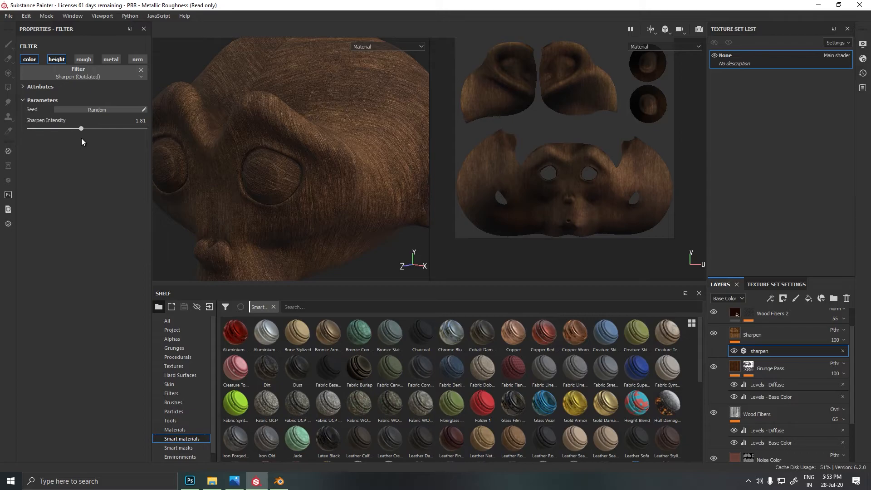
# - Set the output range of the Wood Fibers layer's diffuse levels to 0.066 and 0.965
pyautogui.click(776, 431)
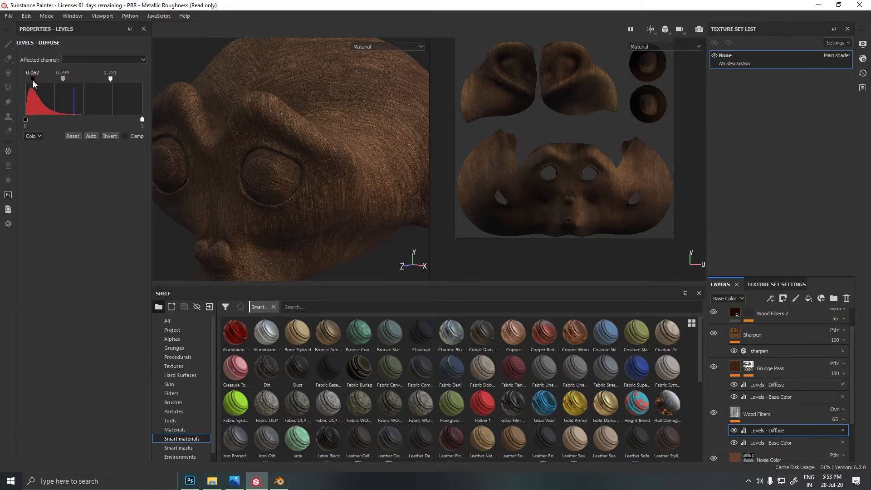
pyautogui.moveTo(26, 119); pyautogui.dragTo(35, 120)
pyautogui.scroll(-2, 764, 428)
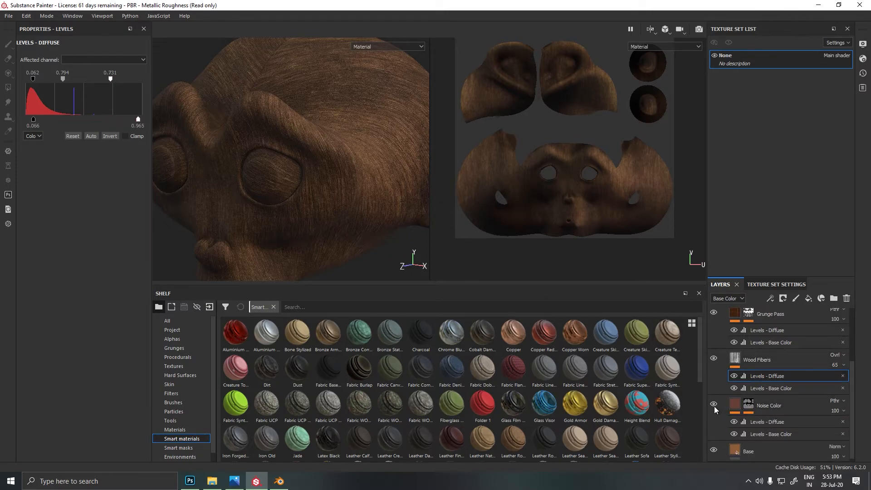
pyautogui.scroll(-1, 721, 412)
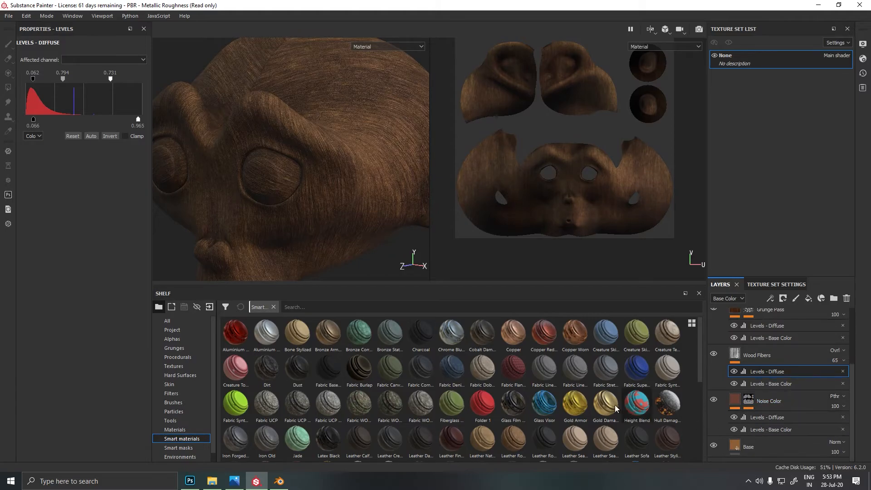
# - Add the Copper smart material directly above the Wood Fibers layer and inspect the head under rotated environment lighting
pyautogui.moveTo(509, 336); pyautogui.dragTo(737, 344)
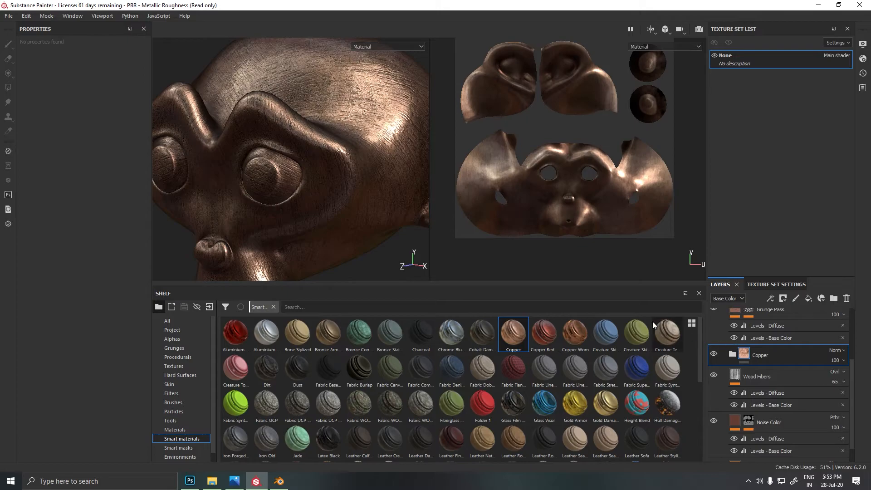
pyautogui.keyDown('alt'); pyautogui.moveTo(334, 126); pyautogui.dragTo(387, 141); pyautogui.keyUp('alt')
pyautogui.keyDown('shift'); pyautogui.moveTo(334, 150); pyautogui.dragTo(348, 149, button='right'); pyautogui.keyUp('shift')
pyautogui.keyDown('alt'); pyautogui.moveTo(292, 201); pyautogui.dragTo(271, 258, button='right'); pyautogui.keyUp('alt')
pyautogui.keyDown('alt'); pyautogui.moveTo(271, 258); pyautogui.dragTo(327, 232); pyautogui.keyUp('alt')
pyautogui.keyDown('alt'); pyautogui.moveTo(327, 232); pyautogui.dragTo(327, 171, button='middle'); pyautogui.keyUp('alt')
pyautogui.keyDown('shift'); pyautogui.moveTo(327, 171); pyautogui.dragTo(387, 177, button='right'); pyautogui.keyUp('shift')
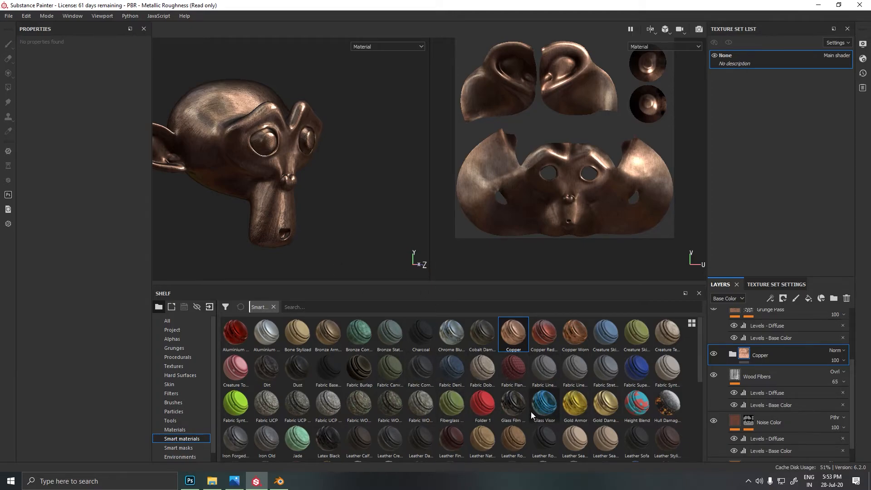
pyautogui.keyDown('shift'); pyautogui.moveTo(314, 219); pyautogui.dragTo(332, 224, button='right'); pyautogui.keyUp('shift')
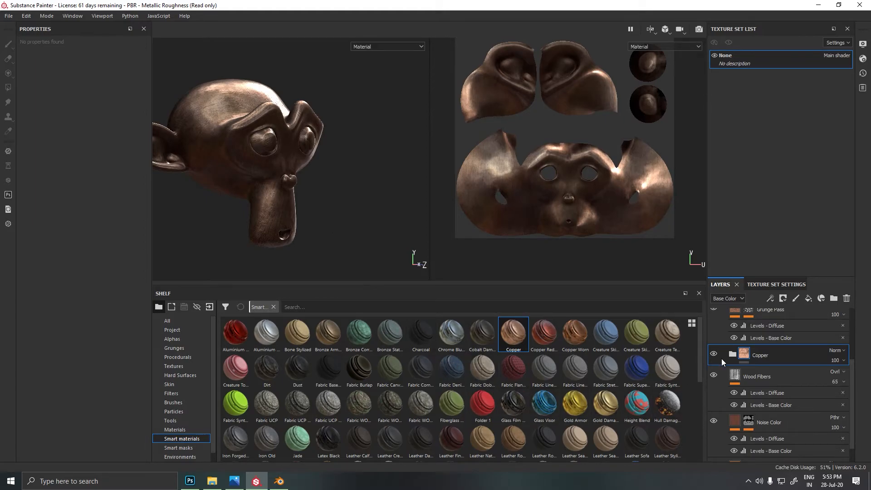
# - Hide the Wood Walnut layer folder and collapse it in the layer stack
pyautogui.scroll(3, 726, 350)
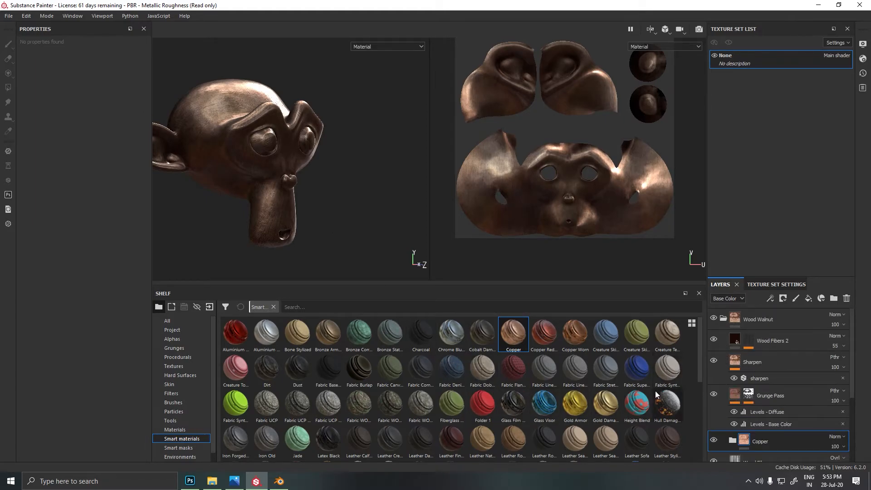
pyautogui.scroll(-5, 502, 378)
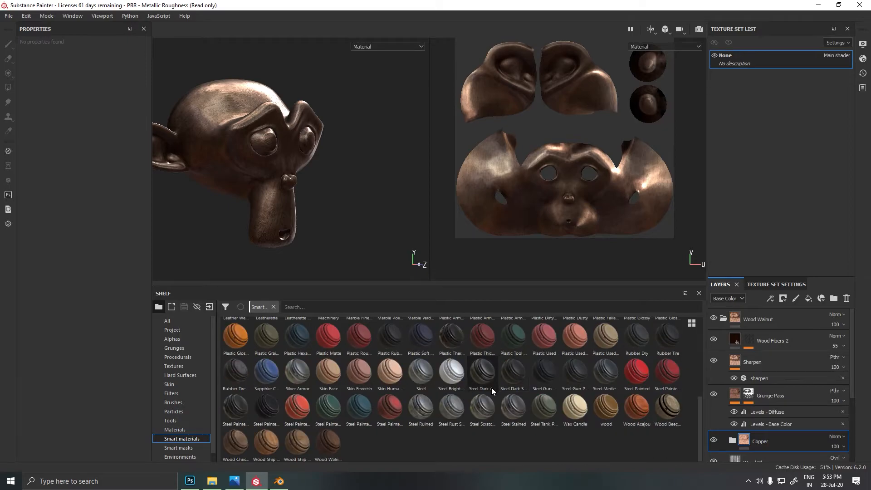
pyautogui.click(712, 318)
pyautogui.scroll(-4, 723, 434)
pyautogui.scroll(7, 698, 400)
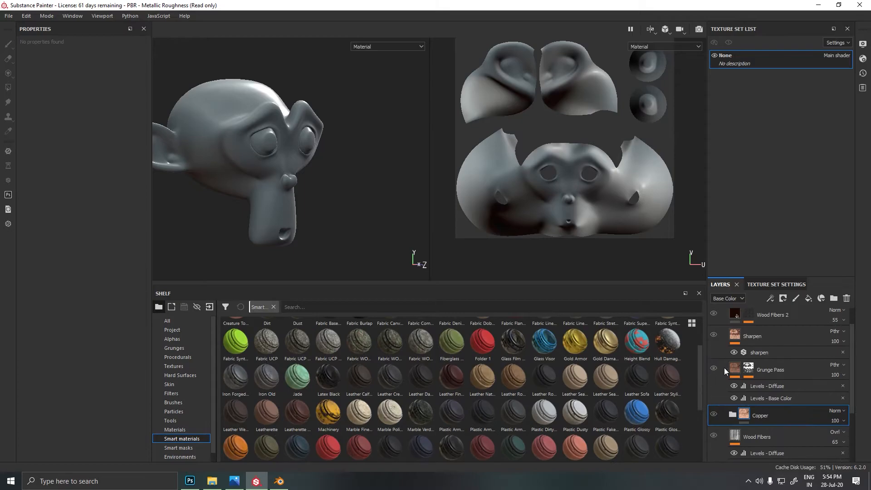
pyautogui.click(724, 319)
pyautogui.scroll(-3, 426, 422)
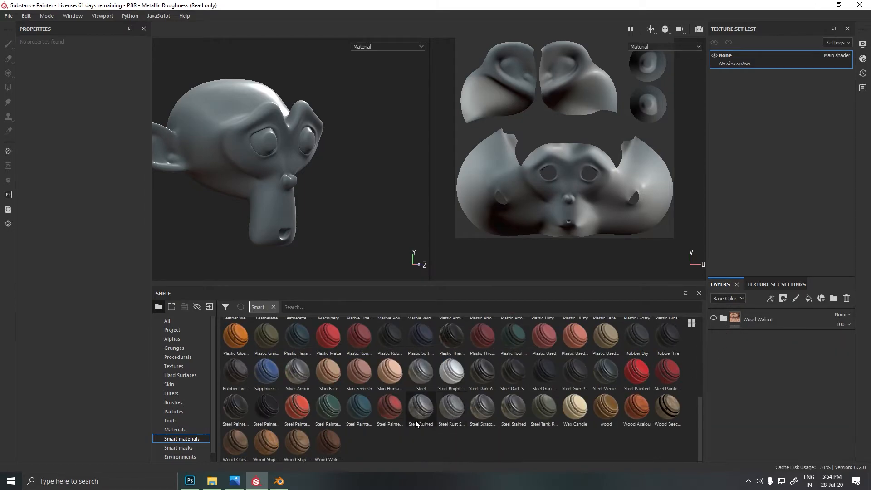
# - Apply the Skin Human Simple smart material to the monkey head and inspect the skin detail from several angles under rotated lighting
pyautogui.moveTo(387, 373); pyautogui.dragTo(269, 148)
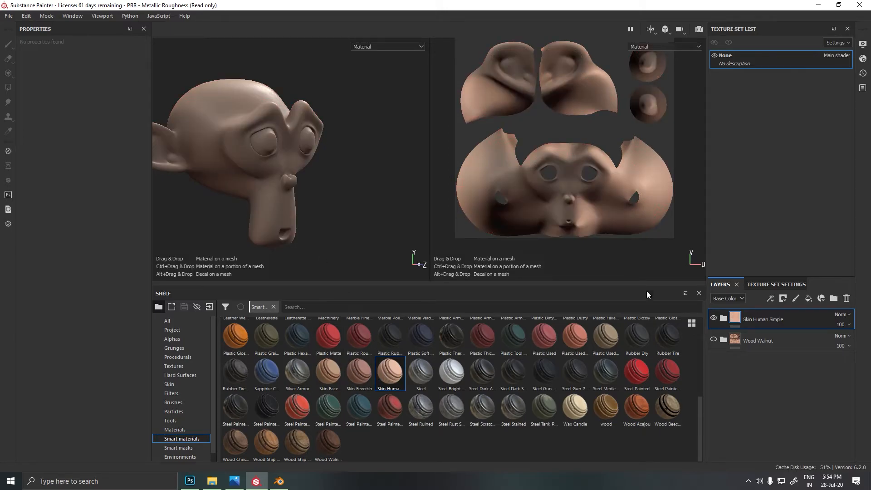
pyautogui.scroll(-3, 296, 176)
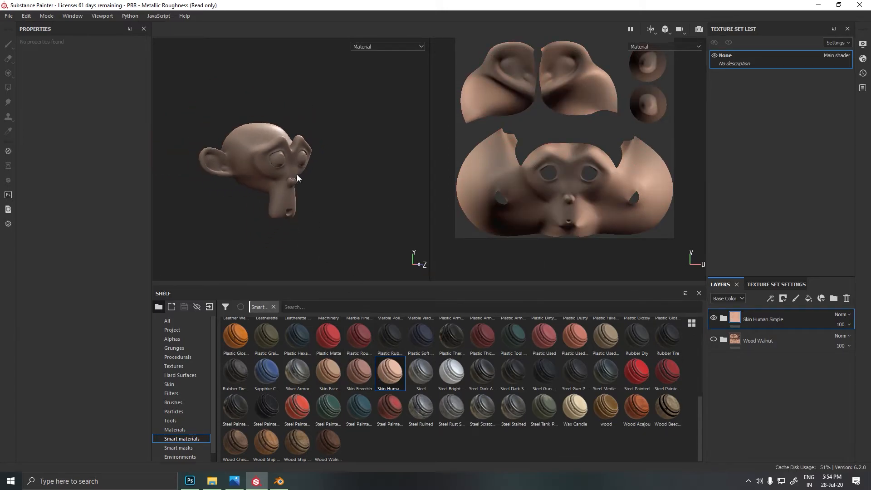
pyautogui.scroll(7, 289, 169)
pyautogui.keyDown('shift'); pyautogui.moveTo(289, 169); pyautogui.dragTo(310, 171, button='right'); pyautogui.keyUp('shift')
pyautogui.scroll(6, 211, 165)
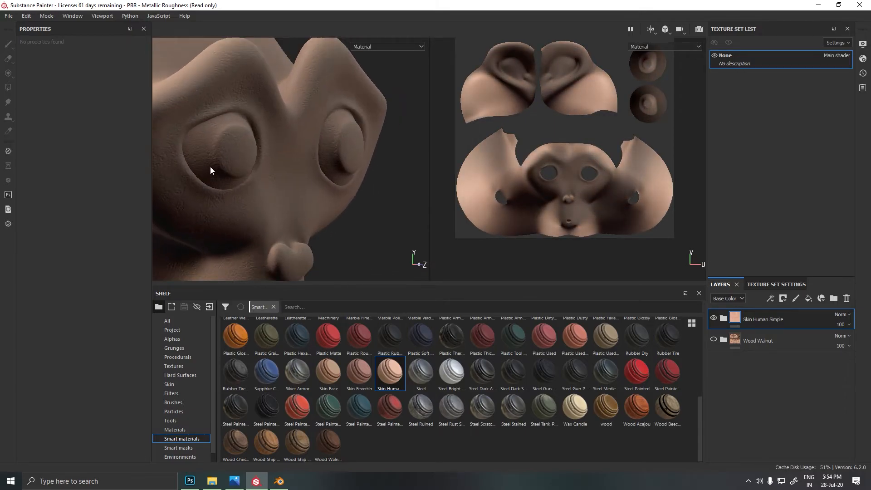
pyautogui.scroll(-5, 226, 175)
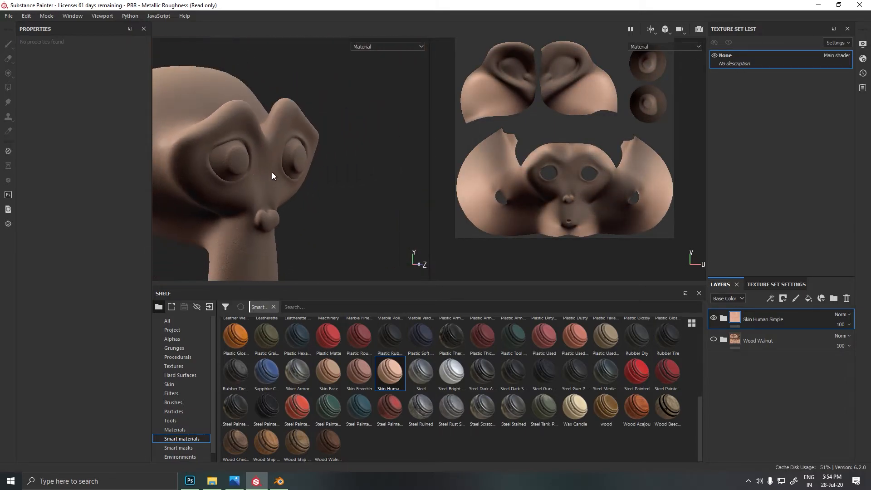
pyautogui.keyDown('alt'); pyautogui.moveTo(368, 189); pyautogui.dragTo(304, 193); pyautogui.keyUp('alt')
pyautogui.scroll(6, 327, 181)
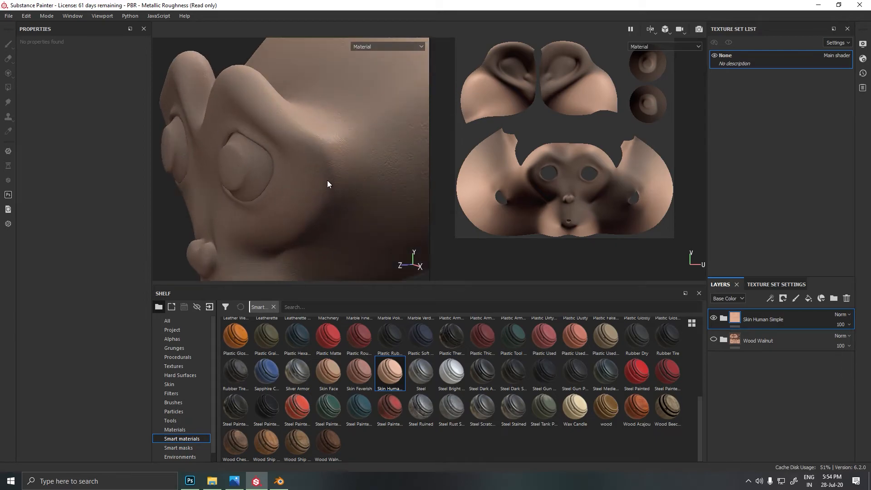
pyautogui.keyDown('shift'); pyautogui.moveTo(329, 184); pyautogui.dragTo(376, 179, button='right'); pyautogui.keyUp('shift')
pyautogui.scroll(-8, 362, 200)
pyautogui.keyDown('alt'); pyautogui.moveTo(337, 244); pyautogui.dragTo(394, 197); pyautogui.keyUp('alt')
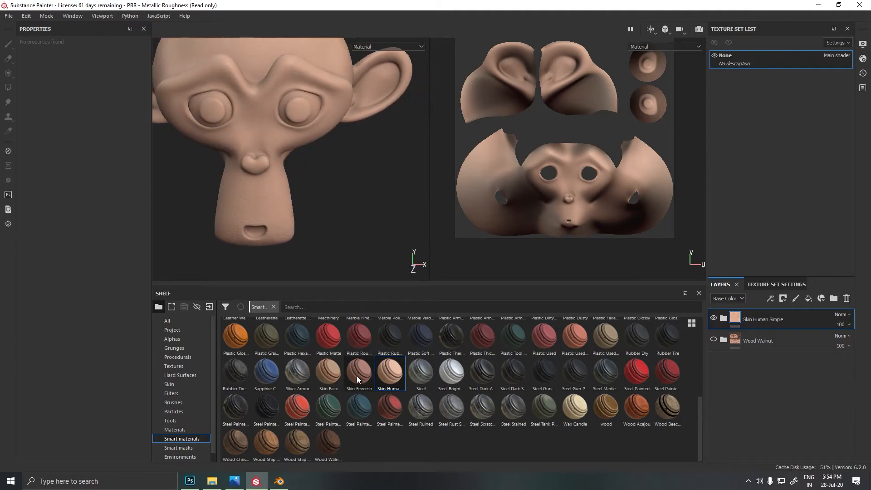
# - Apply the Skin Face smart material to the monkey head and check it from the side under rotated environment lighting
pyautogui.moveTo(329, 374)
pyautogui.mouseDown()
pyautogui.moveTo(268, 140)
pyautogui.moveTo(274, 151)
pyautogui.mouseUp()
pyautogui.keyDown('alt'); pyautogui.moveTo(320, 212); pyautogui.dragTo(282, 207); pyautogui.keyUp('alt')
pyautogui.moveTo(282, 207)
pyautogui.keyDown('shift'); pyautogui.mouseDown(button='right')
pyautogui.moveTo(294, 205)
pyautogui.moveTo(266, 203)
pyautogui.moveTo(278, 209)
pyautogui.mouseUp(button='right'); pyautogui.keyUp('shift')
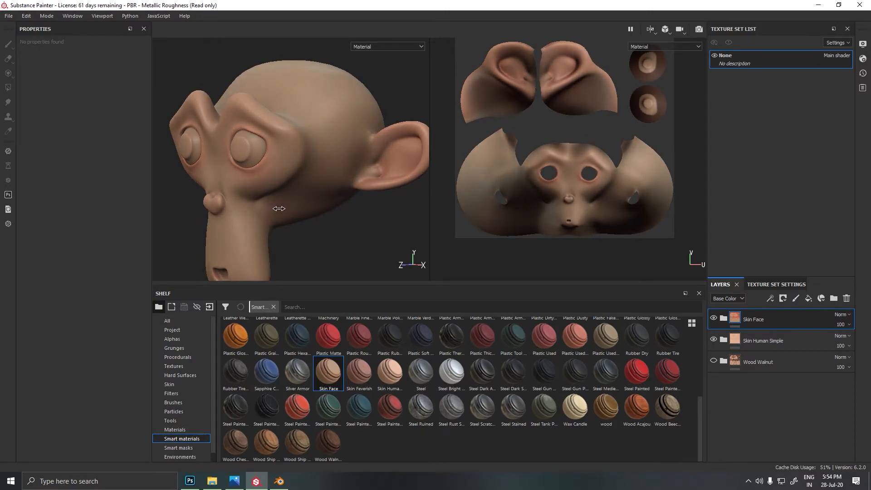
pyautogui.keyDown('shift'); pyautogui.moveTo(279, 208); pyautogui.dragTo(284, 209, button='right'); pyautogui.keyUp('shift')
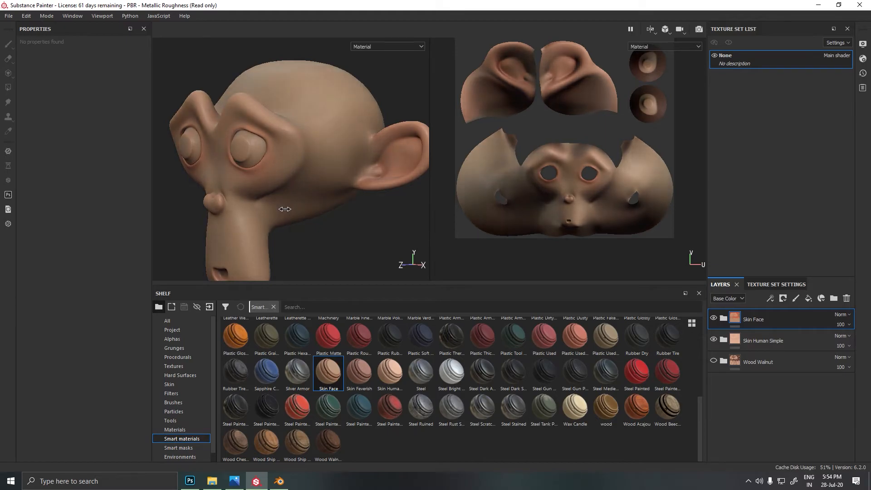
pyautogui.moveTo(287, 210)
pyautogui.keyDown('alt'); pyautogui.mouseDown()
pyautogui.moveTo(409, 217)
pyautogui.moveTo(341, 203)
pyautogui.moveTo(290, 205)
pyautogui.mouseUp(); pyautogui.keyUp('alt')
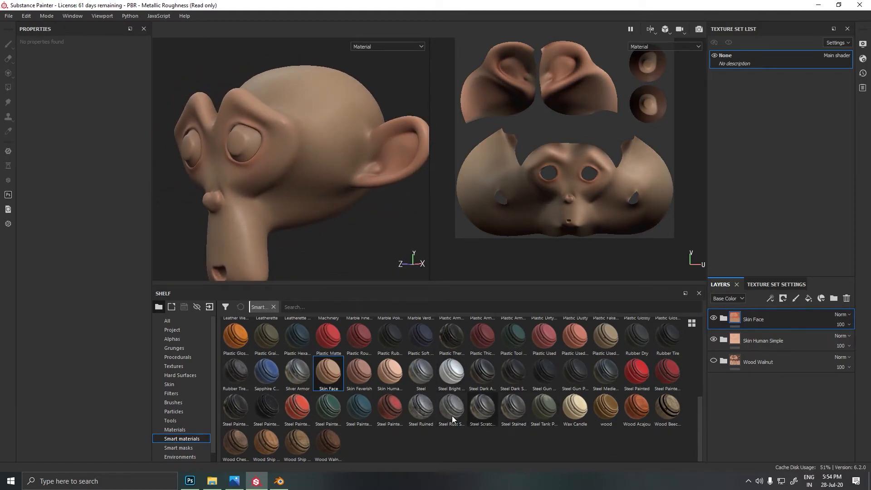
# - Try the Steel Painted Scraped Dirty smart material on the monkey head, and delete its layer
pyautogui.moveTo(305, 413)
pyautogui.mouseDown()
pyautogui.moveTo(307, 263)
pyautogui.moveTo(279, 157)
pyautogui.mouseUp()
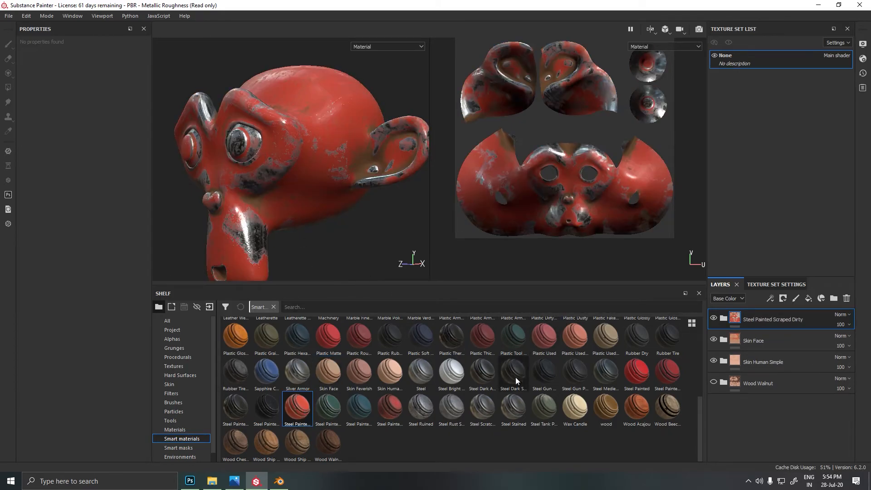
pyautogui.click(781, 322)
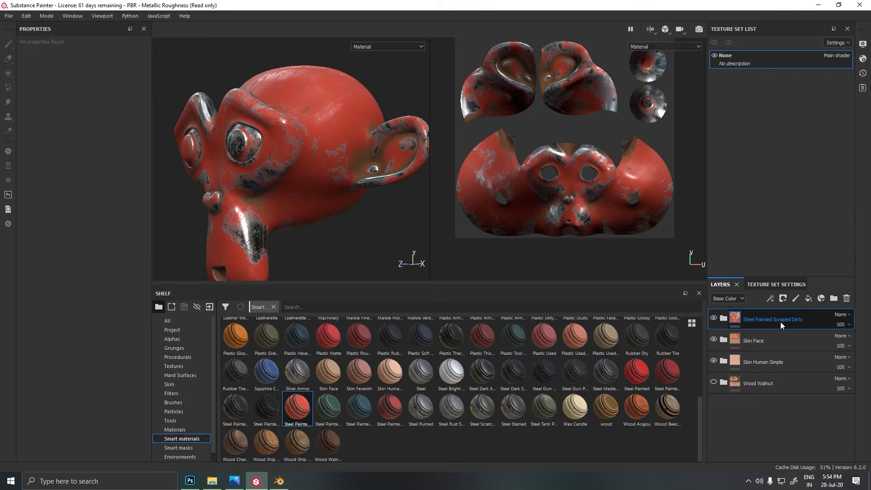
pyautogui.press('Delete')
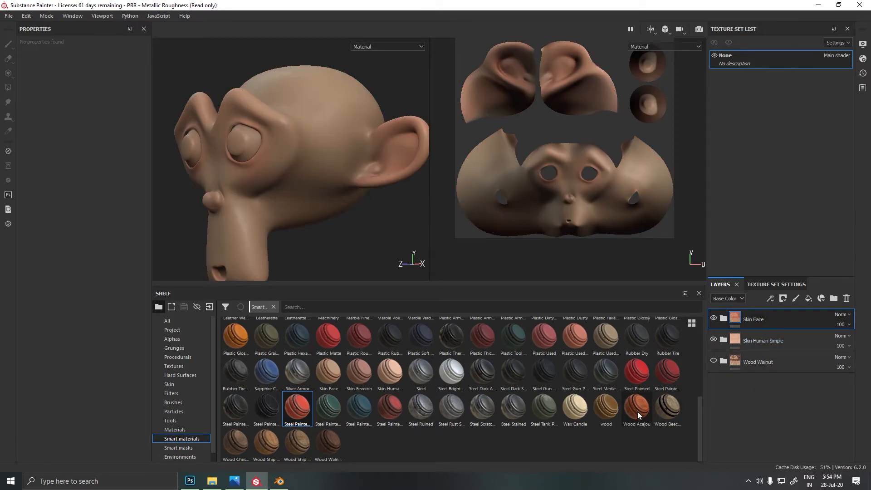
# - Apply the Wood Acajou smart material to the monkey head and inspect its grain on the model and the UV layout
pyautogui.moveTo(638, 412); pyautogui.dragTo(389, 253)
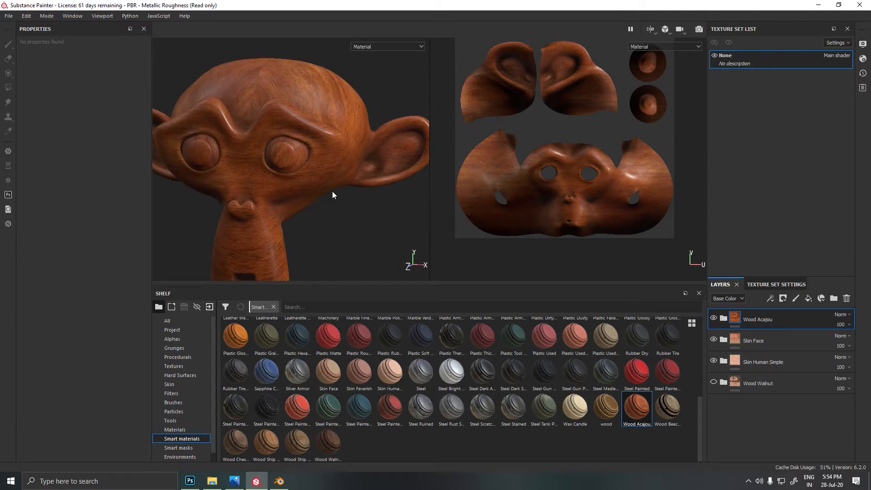
pyautogui.moveTo(737, 314)
pyautogui.scroll(3, 292, 167)
pyautogui.scroll(4, 516, 192)
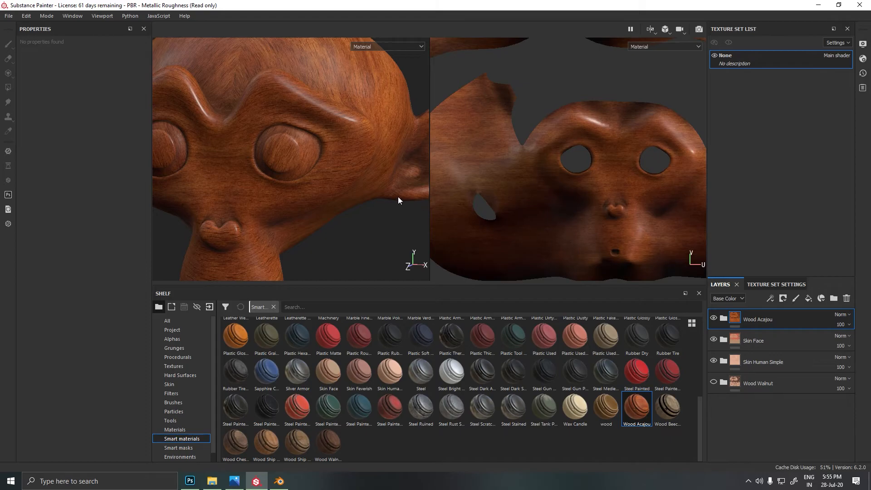
pyautogui.scroll(-3, 260, 183)
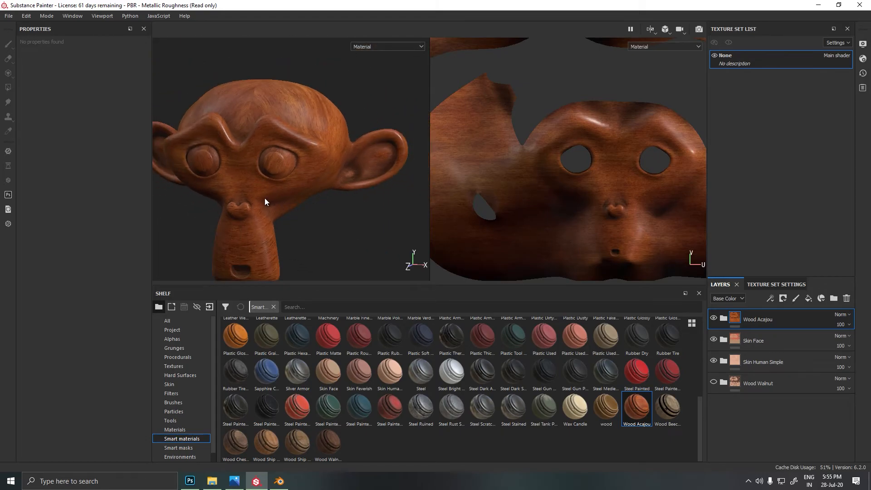
# - Examine the Wood Acajou finish on the head close up and from several angles under rotated lighting
pyautogui.keyDown('alt'); pyautogui.moveTo(263, 212); pyautogui.dragTo(322, 164); pyautogui.keyUp('alt')
pyautogui.keyDown('alt'); pyautogui.moveTo(255, 206); pyautogui.dragTo(302, 151, button='middle'); pyautogui.keyUp('alt')
pyautogui.scroll(8, 238, 155)
pyautogui.keyDown('alt'); pyautogui.moveTo(237, 155); pyautogui.dragTo(182, 93); pyautogui.keyUp('alt')
pyautogui.scroll(-5, 256, 195)
pyautogui.keyDown('alt'); pyautogui.moveTo(217, 151); pyautogui.dragTo(285, 218, button='middle'); pyautogui.keyUp('alt')
pyautogui.keyDown('alt'); pyautogui.moveTo(285, 218); pyautogui.dragTo(328, 217); pyautogui.keyUp('alt')
pyautogui.keyDown('alt'); pyautogui.moveTo(227, 215); pyautogui.dragTo(341, 156, button='middle'); pyautogui.keyUp('alt')
pyautogui.scroll(-3, 276, 183)
pyautogui.scroll(5, 275, 186)
pyautogui.keyDown('alt'); pyautogui.moveTo(249, 183); pyautogui.dragTo(221, 151); pyautogui.keyUp('alt')
pyautogui.scroll(-4, 274, 170)
pyautogui.scroll(3, 300, 179)
pyautogui.scroll(-5, 298, 165)
pyautogui.moveTo(316, 176)
pyautogui.keyDown('shift'); pyautogui.mouseDown(button='right')
pyautogui.moveTo(353, 181)
pyautogui.moveTo(365, 205)
pyautogui.mouseUp(button='right'); pyautogui.keyUp('shift')
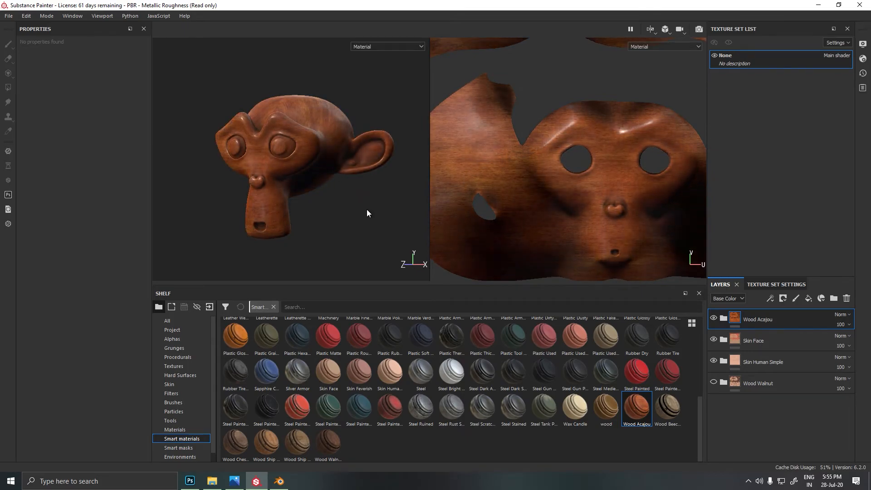
pyautogui.scroll(5, 269, 184)
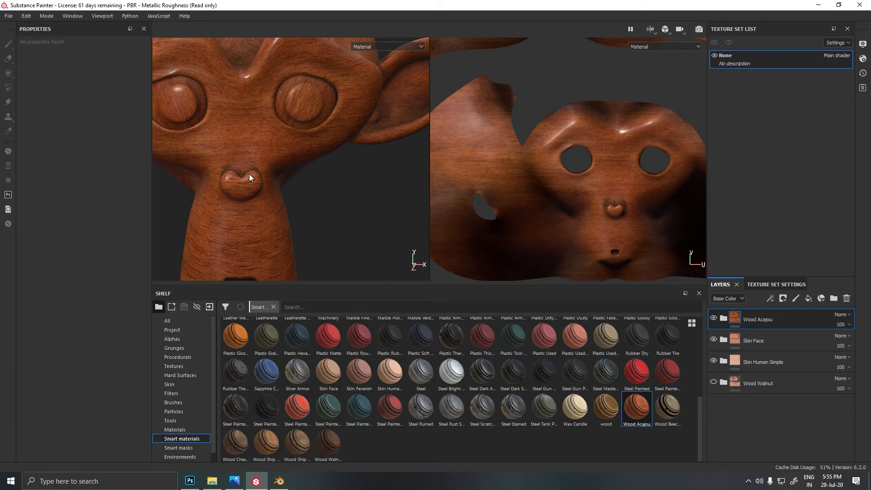
pyautogui.scroll(-5, 276, 197)
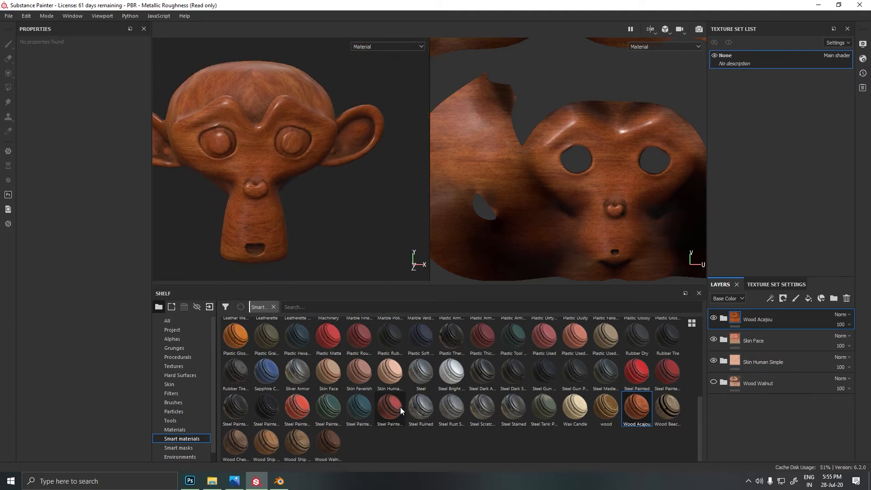
# - Hide the Wood Acajou, Skin Face and Skin Human Simple layers, and switch the shelf to the regular materials
pyautogui.moveTo(400, 407)
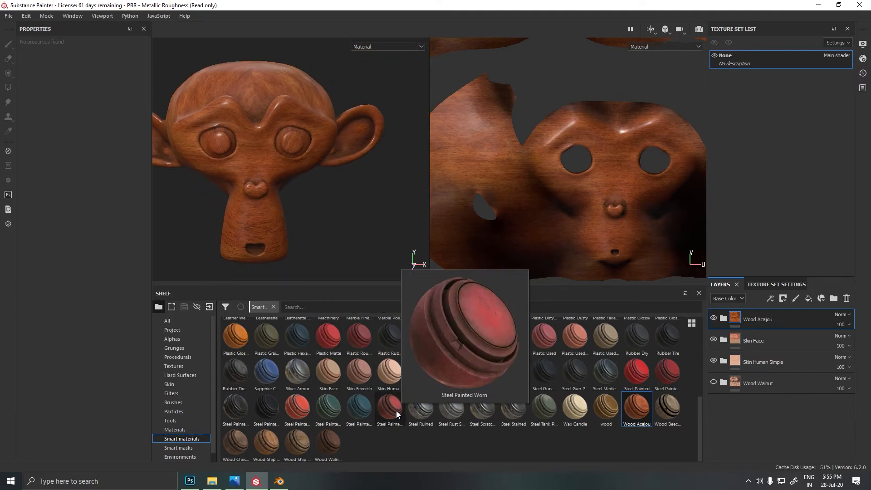
pyautogui.moveTo(237, 479)
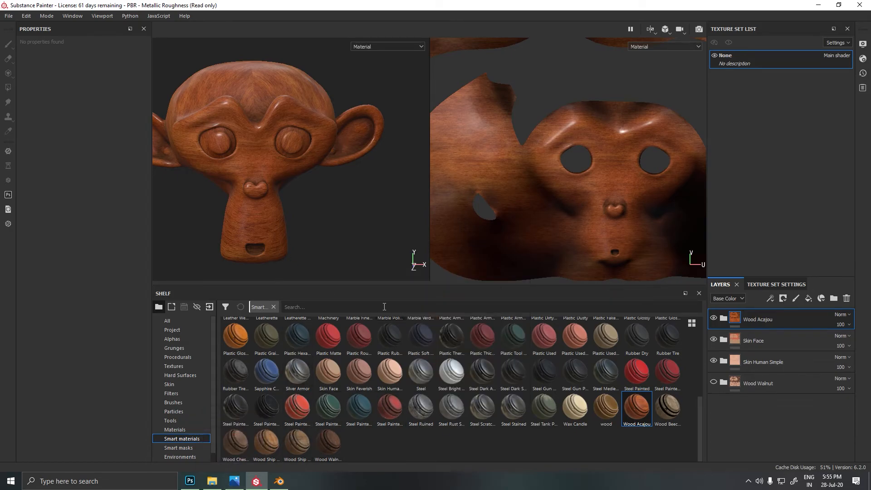
pyautogui.keyDown('shift'); pyautogui.moveTo(278, 211); pyautogui.dragTo(290, 208, button='right'); pyautogui.keyUp('shift')
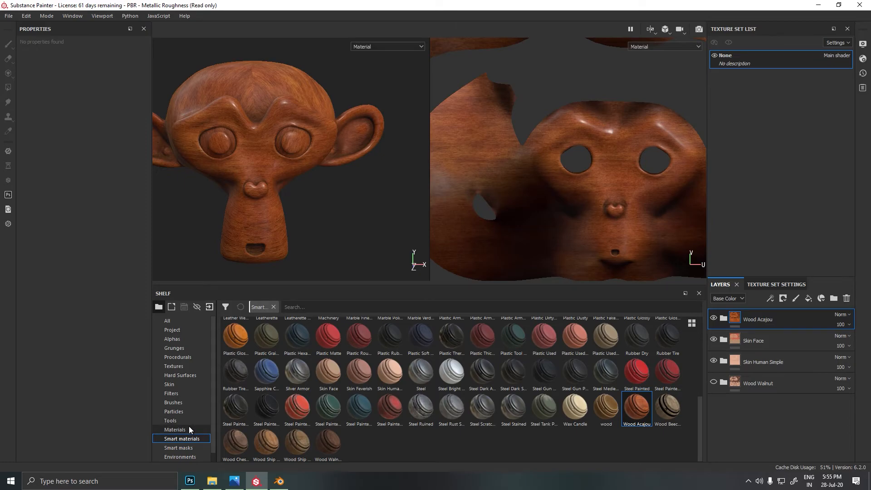
pyautogui.scroll(5, 364, 411)
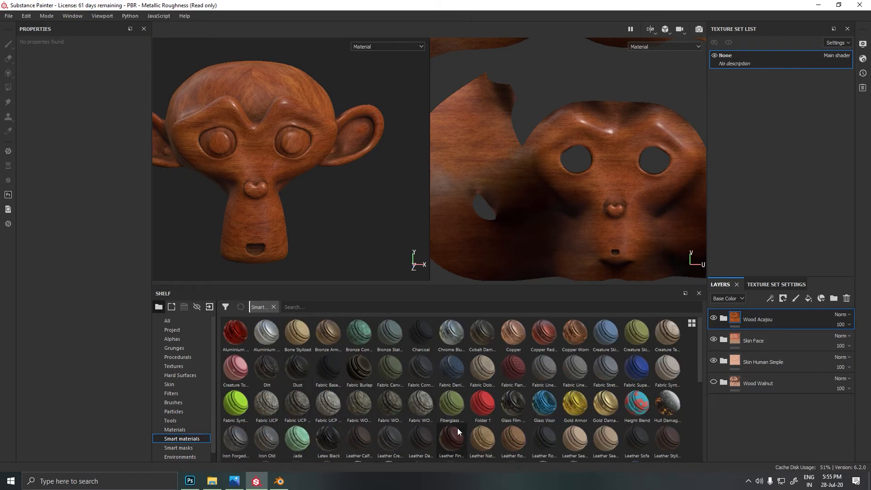
pyautogui.click(714, 319)
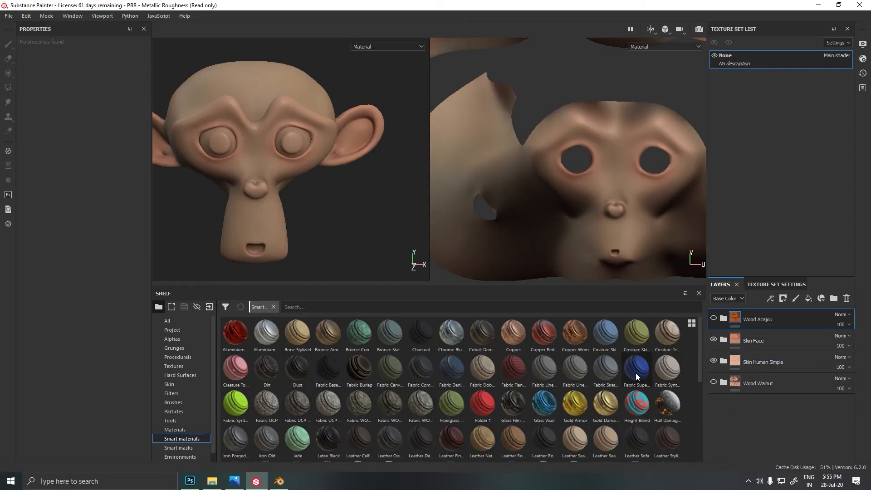
pyautogui.keyDown('alt'); pyautogui.moveTo(243, 193); pyautogui.dragTo(370, 296); pyautogui.keyUp('alt')
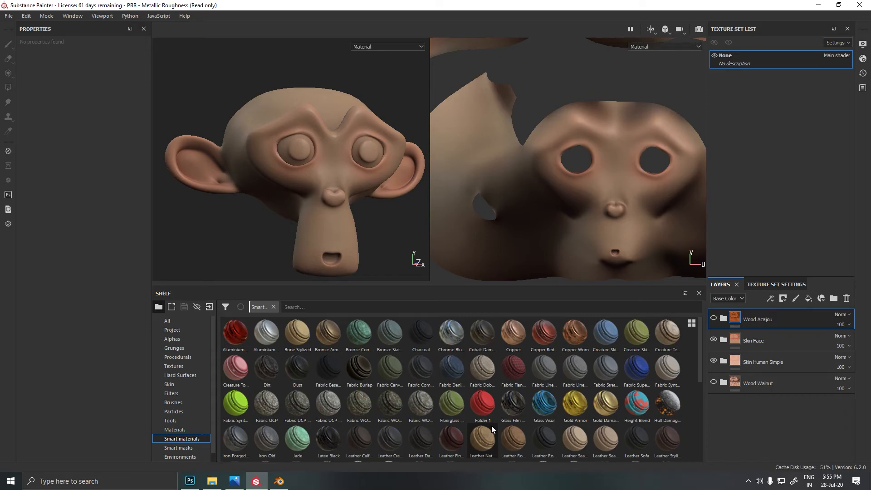
pyautogui.click(714, 340)
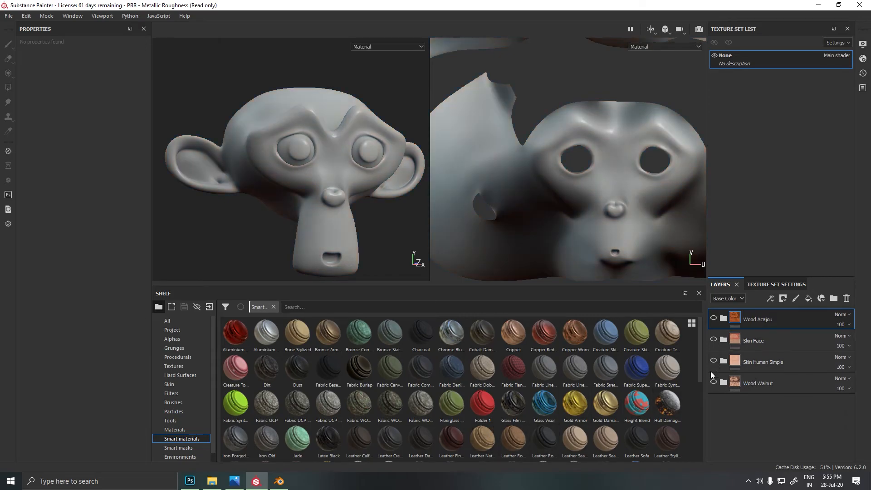
pyautogui.click(181, 428)
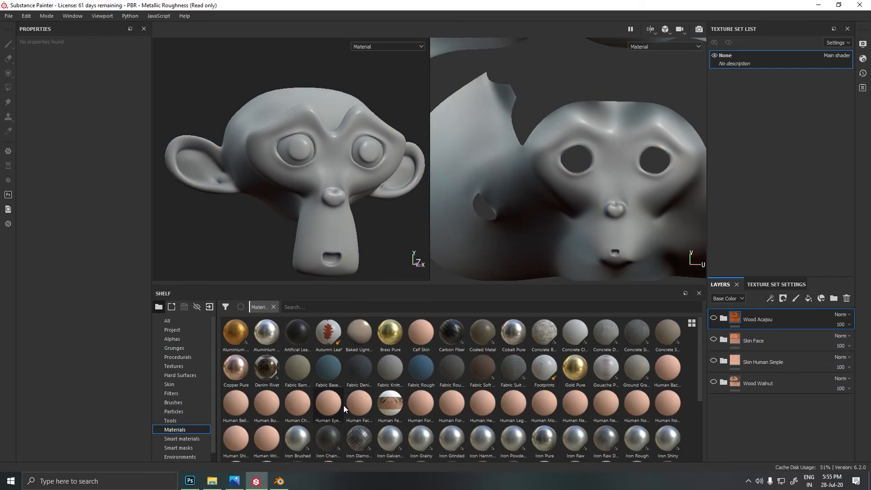
# - Try the Human Eyebrow Skin and Human Facial Hair Skin materials on the monkey head, and delete the fill layer
pyautogui.moveTo(340, 395); pyautogui.dragTo(296, 141)
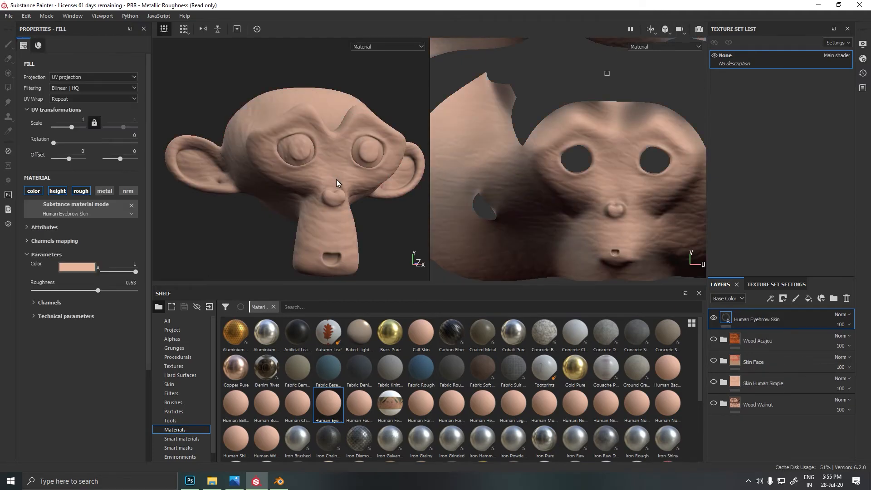
pyautogui.keyDown('alt'); pyautogui.moveTo(331, 199); pyautogui.dragTo(227, 222); pyautogui.keyUp('alt')
pyautogui.click(365, 404)
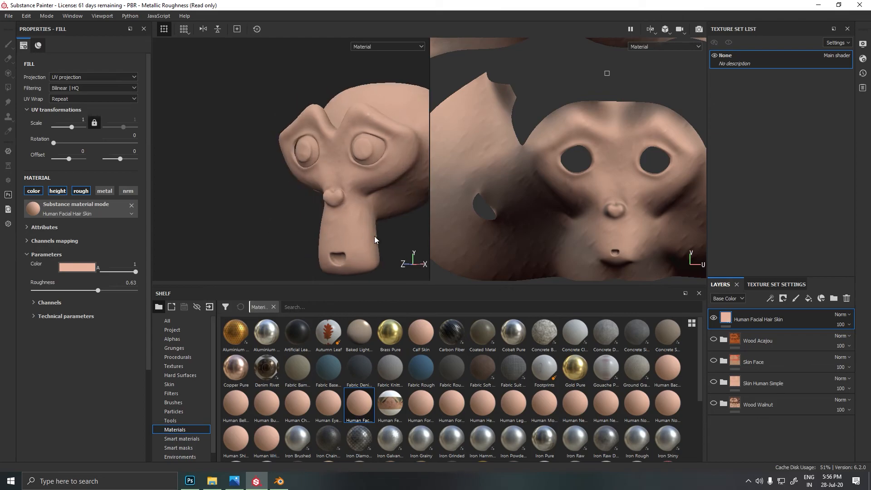
pyautogui.press('Delete')
# - Apply the Autumn Leaf material to the head, scaling its UV projection to about 2.24 by 1.70 and offsetting it about 0.08 each way
pyautogui.moveTo(328, 333); pyautogui.dragTo(449, 245)
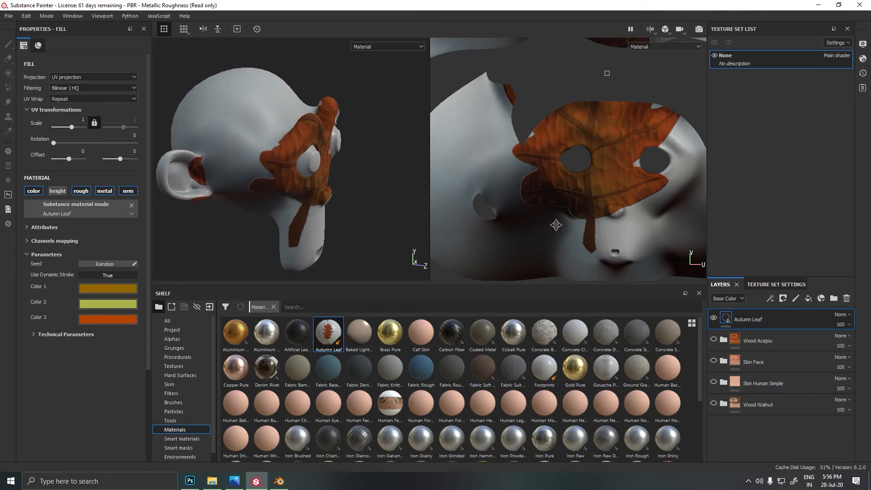
pyautogui.moveTo(577, 210); pyautogui.dragTo(604, 301)
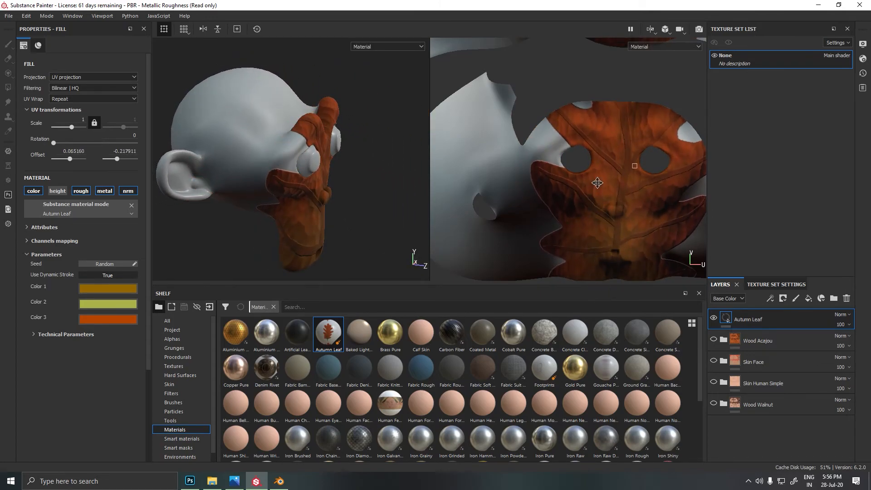
pyautogui.scroll(-5, 604, 174)
pyautogui.moveTo(624, 217)
pyautogui.mouseDown()
pyautogui.moveTo(612, 192)
pyautogui.moveTo(615, 205)
pyautogui.mouseUp()
pyautogui.moveTo(521, 244); pyautogui.dragTo(602, 142)
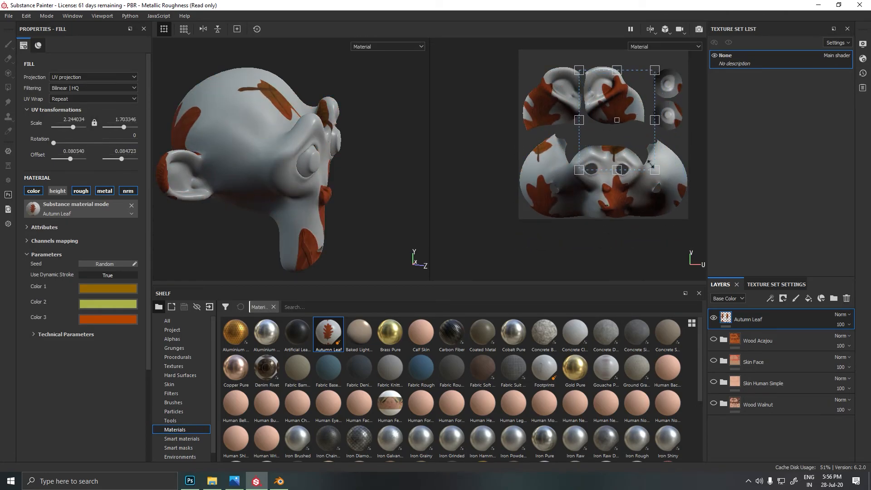
# - Rotate the Autumn Leaf material's UV projection to 90 degrees and check the leaves on the monkey's face
pyautogui.moveTo(671, 169); pyautogui.dragTo(665, 85)
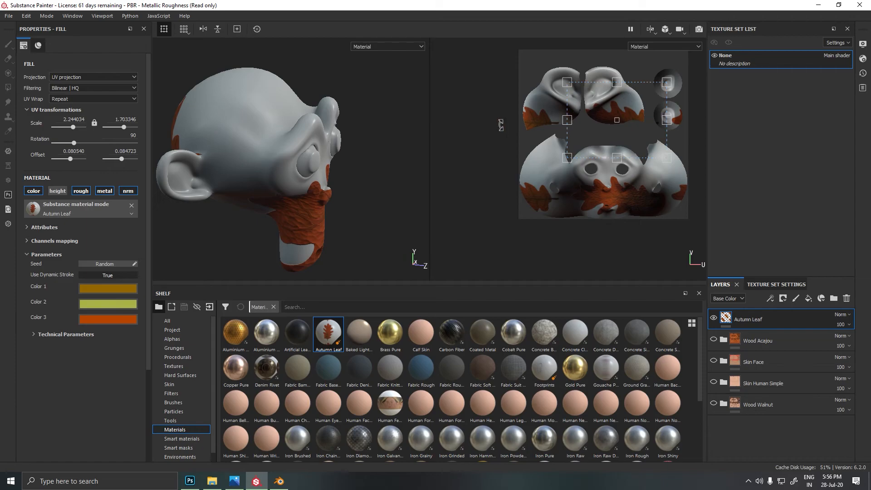
pyautogui.keyDown('alt'); pyautogui.moveTo(354, 190); pyautogui.dragTo(278, 169); pyautogui.keyUp('alt')
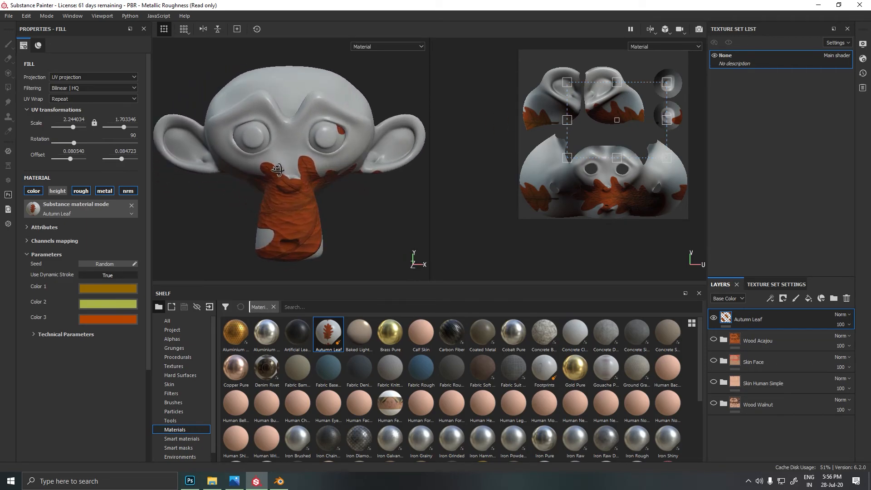
# - Compare the perspective and orthographic projections of the monkey head in the 3D view, reframing the whole head
pyautogui.click(670, 28)
pyautogui.click(682, 53)
pyautogui.click(679, 28)
pyautogui.click(682, 57)
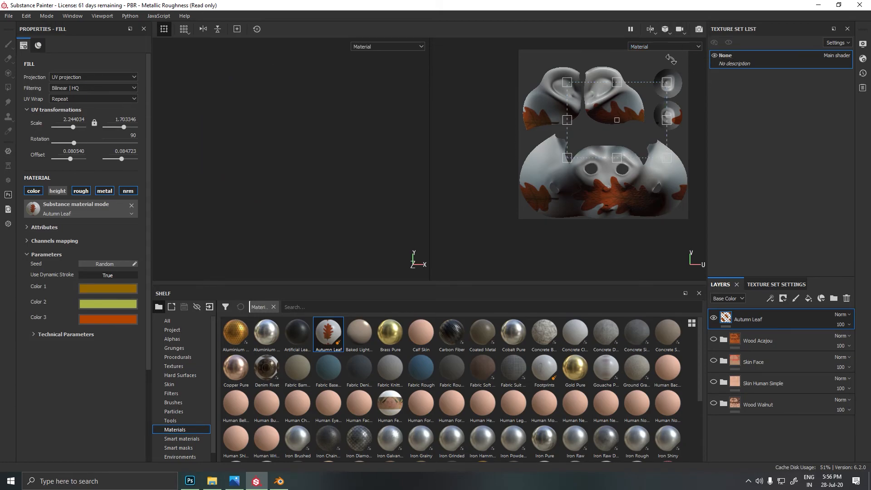
pyautogui.click(667, 29)
pyautogui.click(673, 43)
pyautogui.scroll(-10, 311, 166)
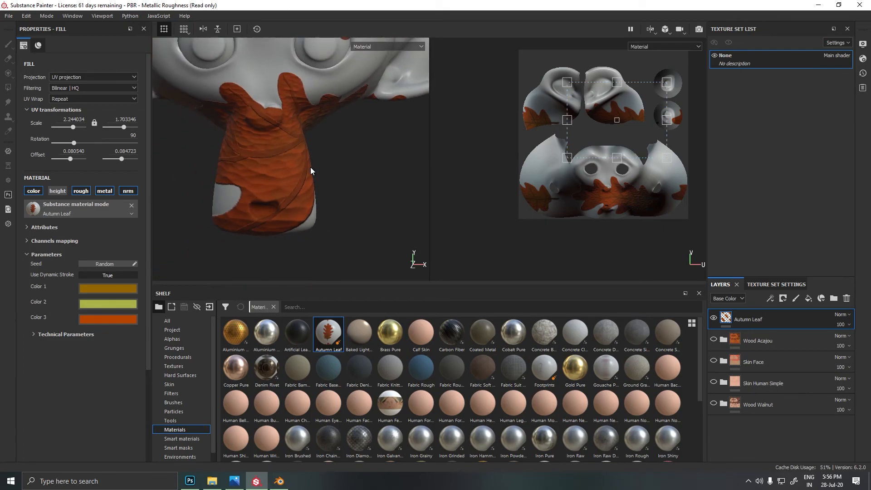
pyautogui.keyDown('alt'); pyautogui.moveTo(311, 185); pyautogui.dragTo(363, 188); pyautogui.keyUp('alt')
pyautogui.click(666, 29)
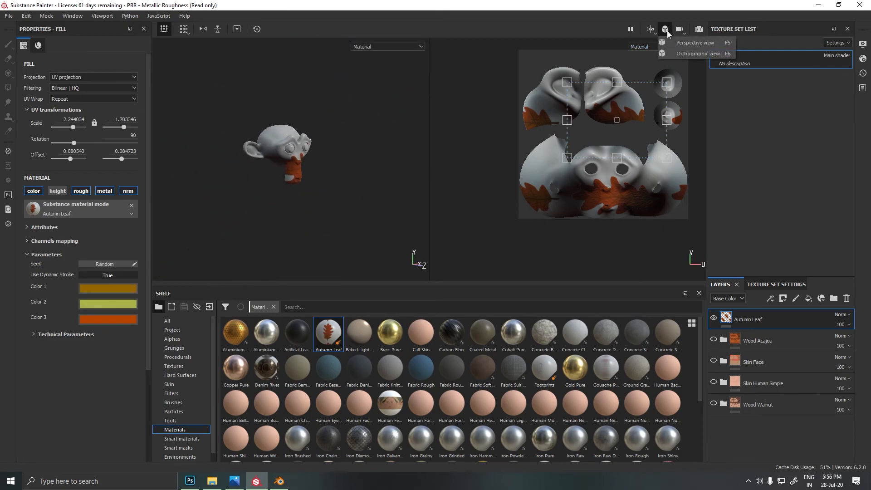
pyautogui.click(673, 46)
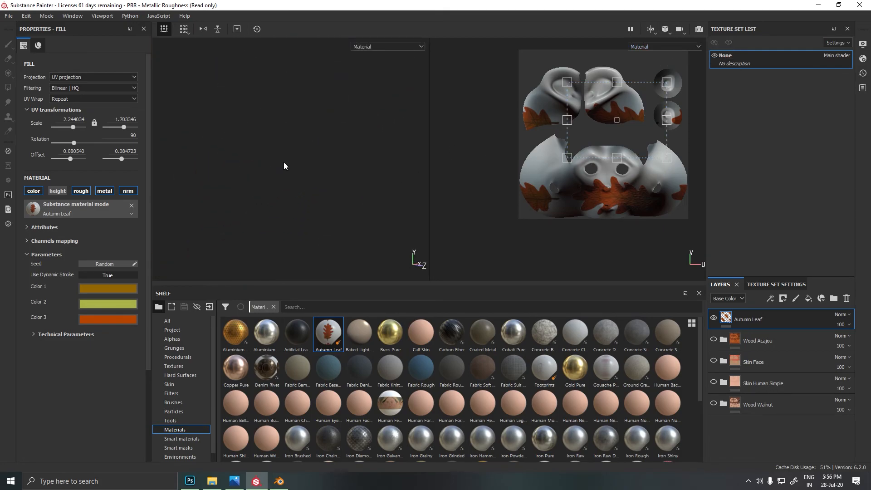
pyautogui.click(667, 30)
pyautogui.click(673, 50)
pyautogui.scroll(8, 312, 168)
pyautogui.keyDown('alt'); pyautogui.moveTo(311, 168); pyautogui.dragTo(413, 205); pyautogui.keyUp('alt')
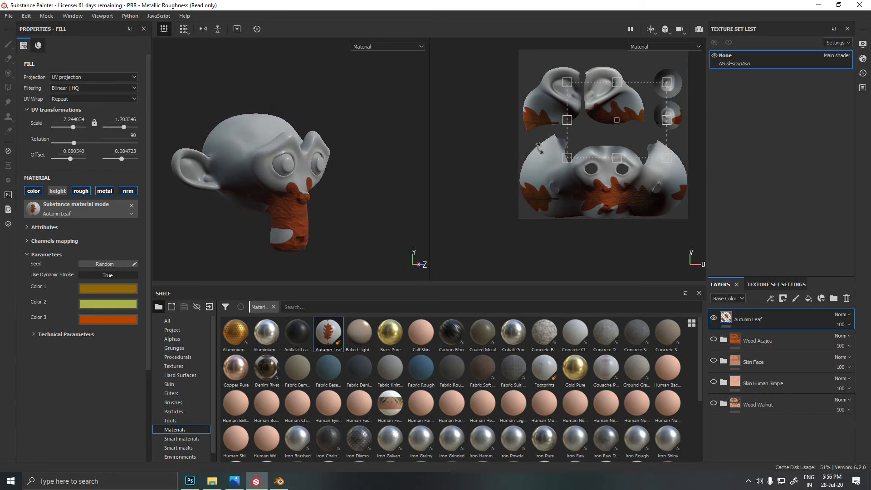
# - Apply the Fabric Burlap smart material to the monkey head and inspect its weave close up under rotated lighting
pyautogui.click(182, 439)
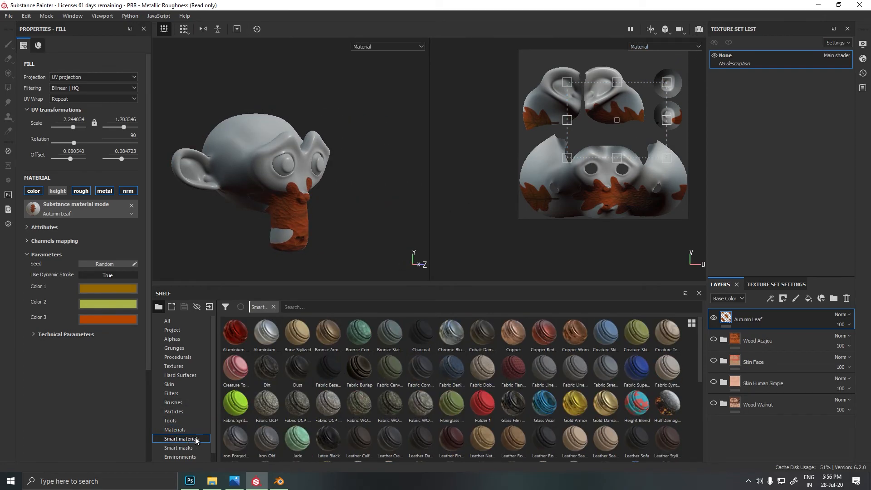
pyautogui.moveTo(366, 383); pyautogui.dragTo(264, 163)
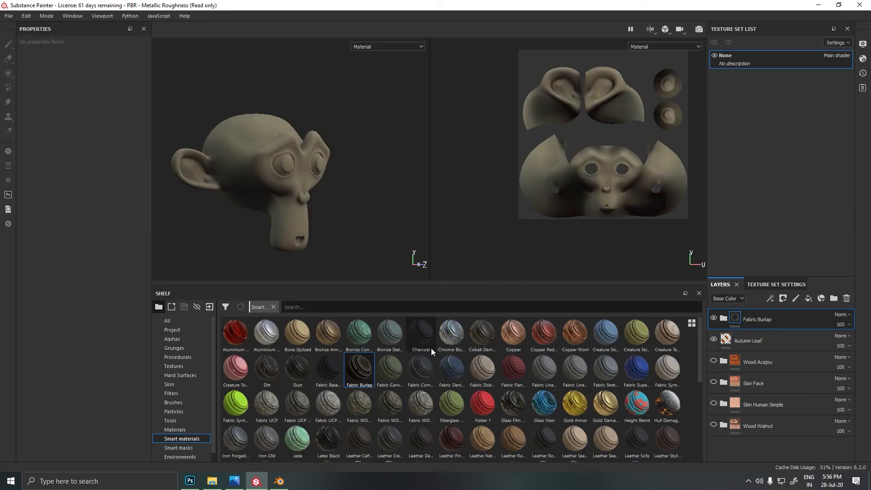
pyautogui.keyDown('alt'); pyautogui.moveTo(309, 190); pyautogui.dragTo(231, 180); pyautogui.keyUp('alt')
pyautogui.scroll(5, 340, 175)
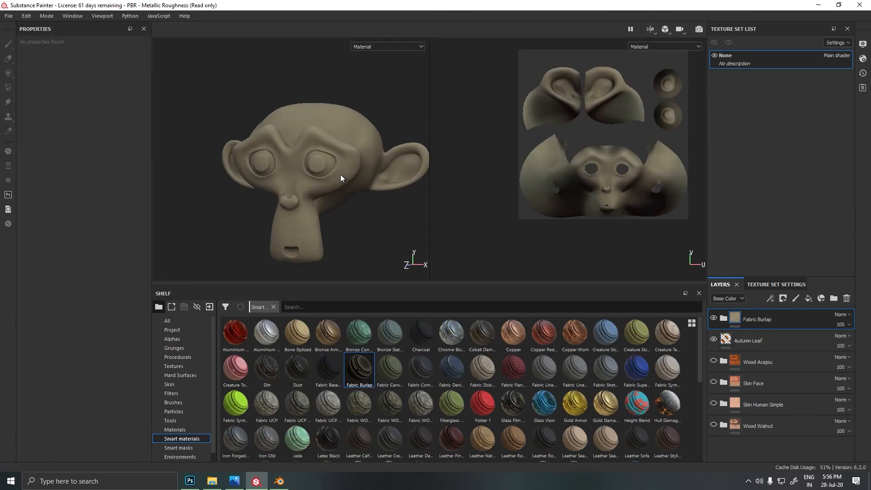
pyautogui.keyDown('alt'); pyautogui.moveTo(384, 188); pyautogui.dragTo(341, 195); pyautogui.keyUp('alt')
pyautogui.scroll(6, 329, 195)
pyautogui.keyDown('alt'); pyautogui.moveTo(277, 254); pyautogui.dragTo(331, 251); pyautogui.keyUp('alt')
pyautogui.keyDown('shift'); pyautogui.moveTo(329, 252); pyautogui.dragTo(391, 241, button='right'); pyautogui.keyUp('shift')
# - Apply the Bronze Armor smart material to the monkey head and inspect its metal surface under rotated lighting
pyautogui.moveTo(327, 339); pyautogui.dragTo(306, 119)
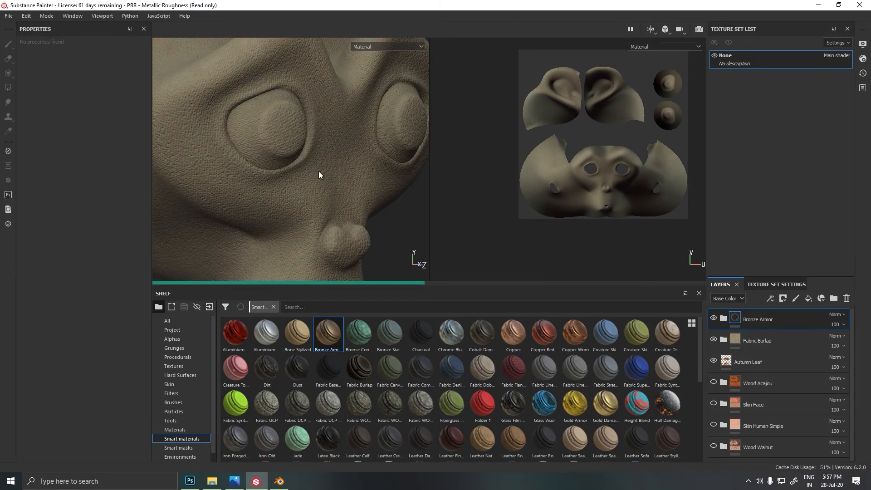
pyautogui.scroll(-3, 325, 176)
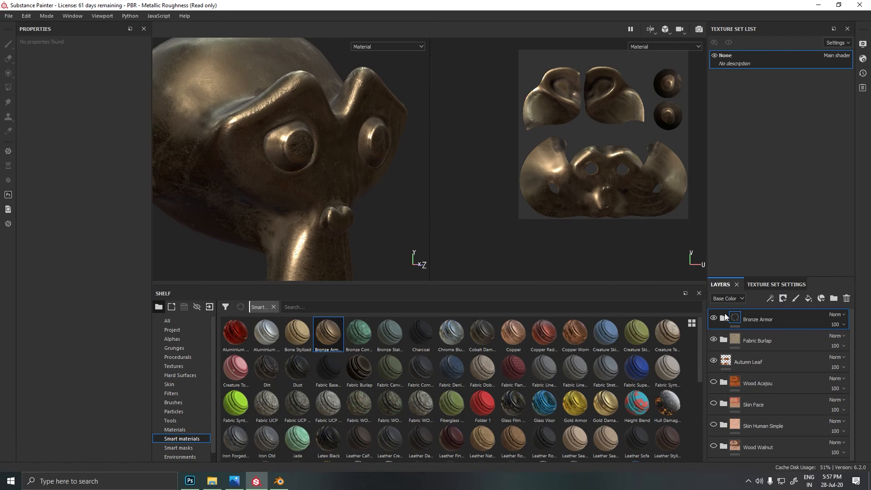
pyautogui.scroll(-2, 336, 225)
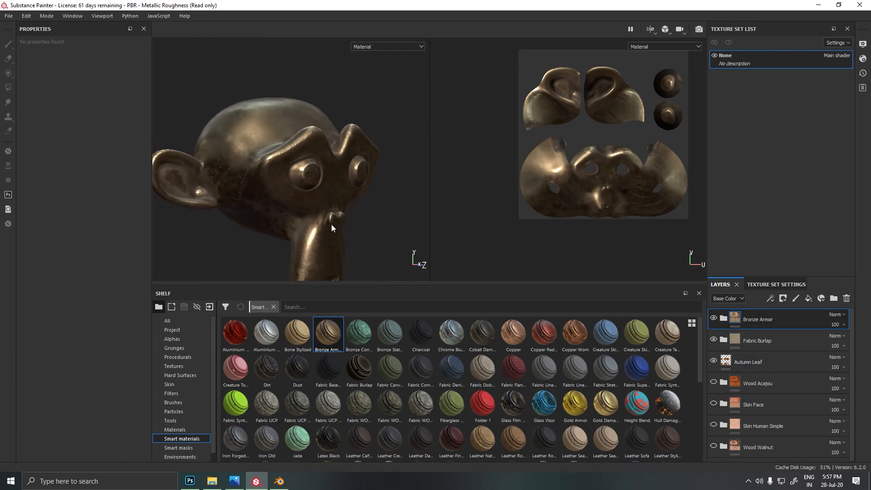
pyautogui.keyDown('shift'); pyautogui.moveTo(320, 227); pyautogui.dragTo(409, 240, button='right'); pyautogui.keyUp('shift')
pyautogui.keyDown('alt'); pyautogui.moveTo(409, 239); pyautogui.dragTo(420, 193); pyautogui.keyUp('alt')
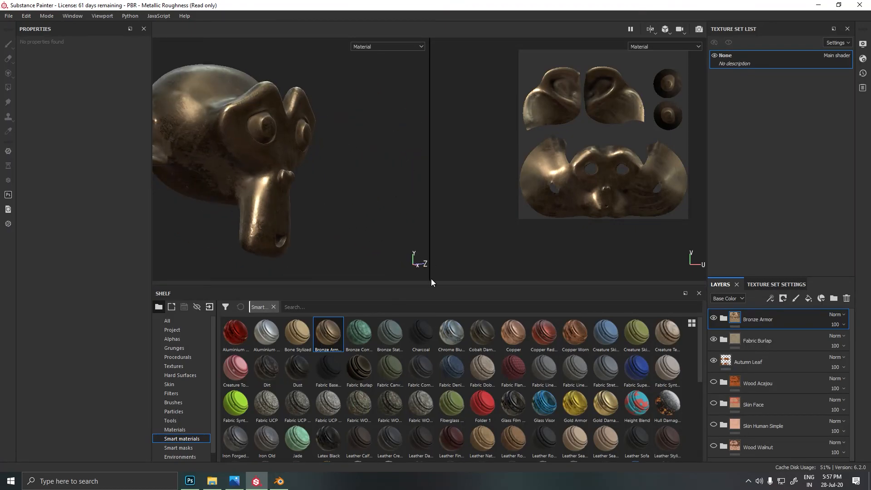
# - Apply the Fabric Flannel Tartan smart material to the monkey head and examine the pattern and seams from several angles
pyautogui.moveTo(514, 370); pyautogui.dragTo(306, 212)
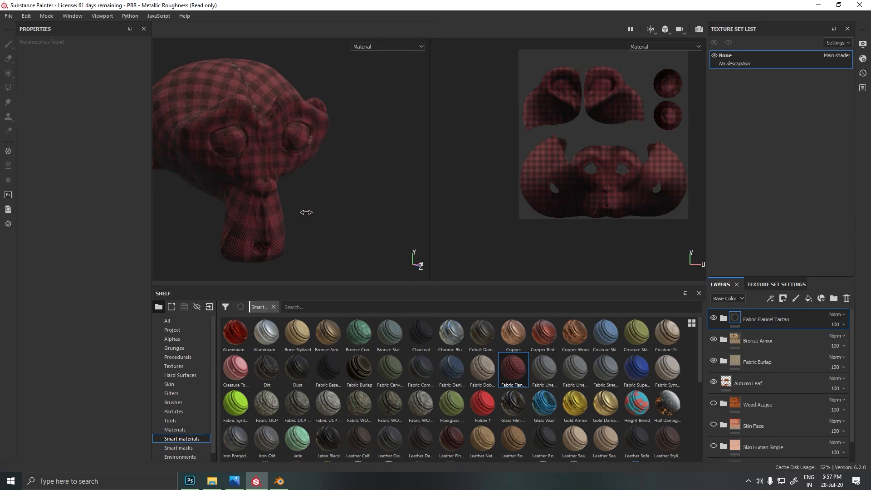
pyautogui.keyDown('shift'); pyautogui.moveTo(308, 213); pyautogui.dragTo(313, 212, button='right'); pyautogui.keyUp('shift')
pyautogui.keyDown('alt'); pyautogui.moveTo(320, 208); pyautogui.dragTo(265, 216); pyautogui.keyUp('alt')
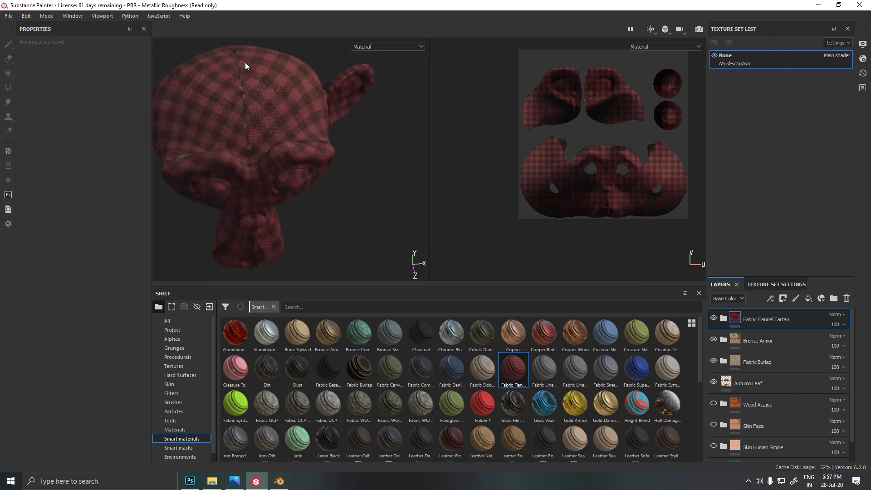
pyautogui.keyDown('alt'); pyautogui.moveTo(244, 62); pyautogui.dragTo(262, 166, button='right'); pyautogui.keyUp('alt')
pyautogui.scroll(2, 263, 178)
pyautogui.scroll(-8, 263, 179)
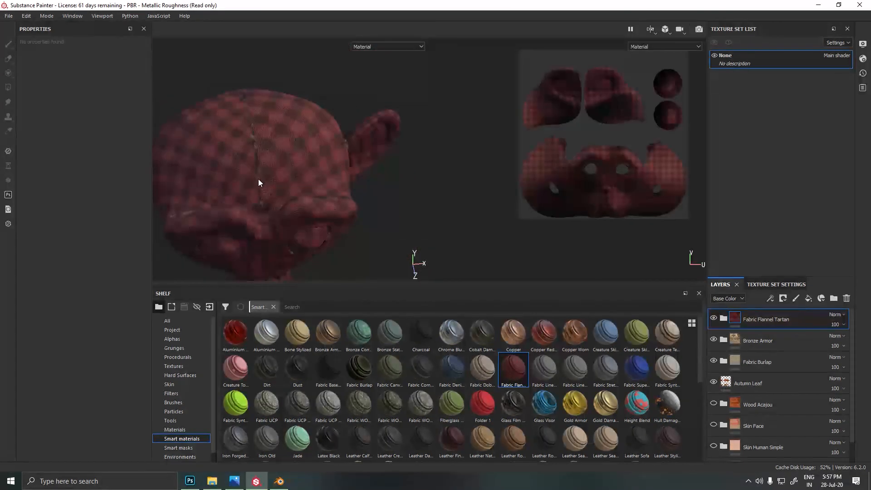
pyautogui.keyDown('alt'); pyautogui.moveTo(278, 220); pyautogui.dragTo(258, 168); pyautogui.keyUp('alt')
pyautogui.moveTo(260, 234)
pyautogui.keyDown('alt'); pyautogui.mouseDown()
pyautogui.moveTo(314, 230)
pyautogui.moveTo(304, 220)
pyautogui.mouseUp(); pyautogui.keyUp('alt')
pyautogui.moveTo(303, 220)
pyautogui.keyDown('shift'); pyautogui.mouseDown(button='right')
pyautogui.moveTo(292, 189)
pyautogui.moveTo(342, 198)
pyautogui.mouseUp(button='right'); pyautogui.keyUp('shift')
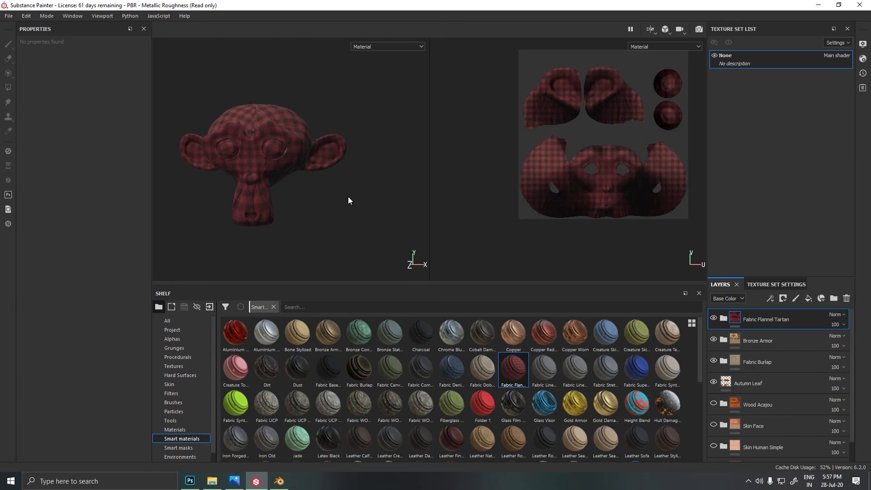